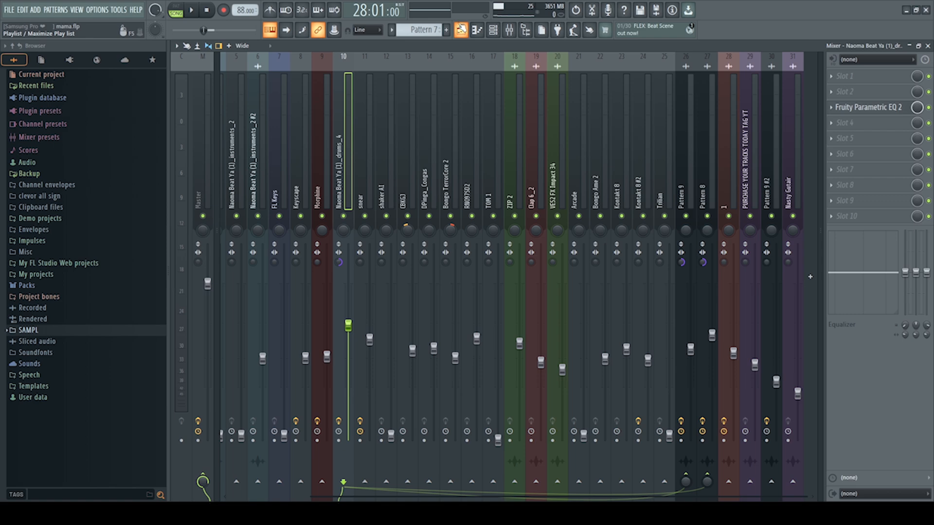
Select the Master track in the mixer and play the song from the beginning with the playlist open.
left_click(209, 163)
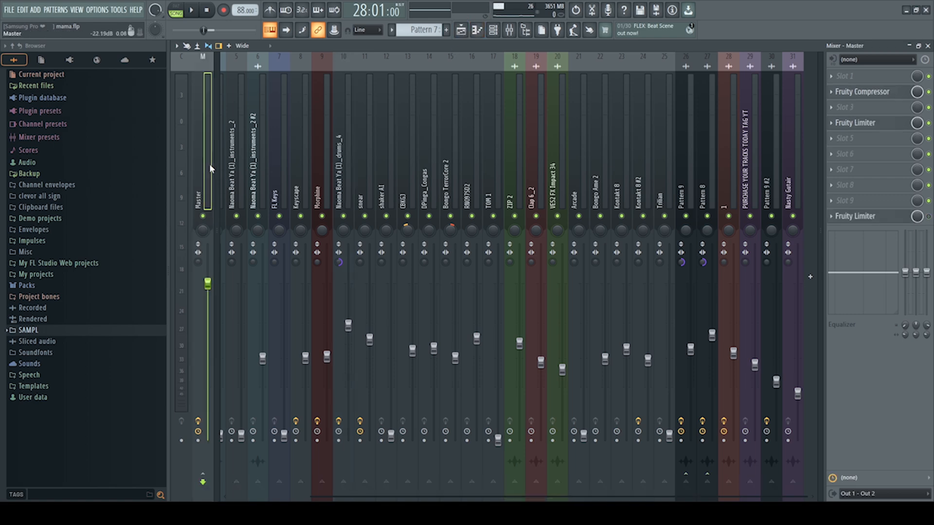
left_click(468, 32)
double_click(510, 69)
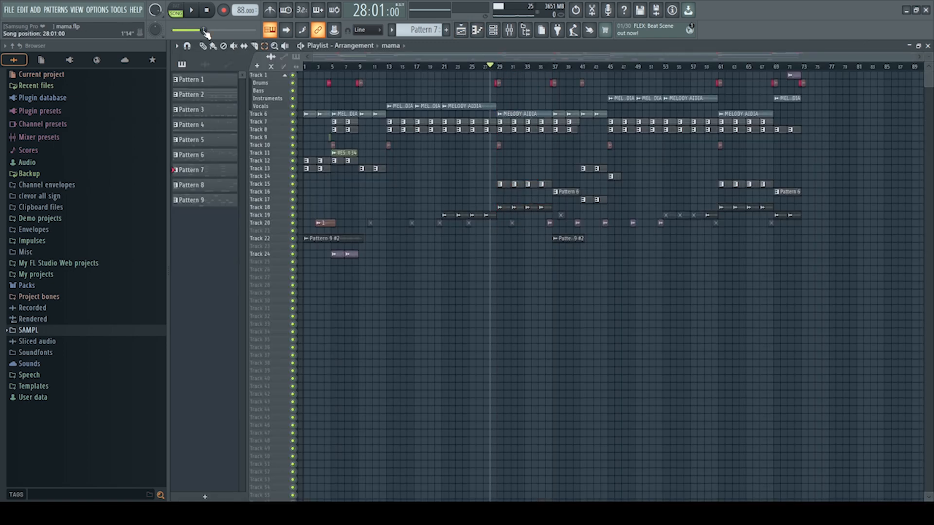
left_click(212, 9)
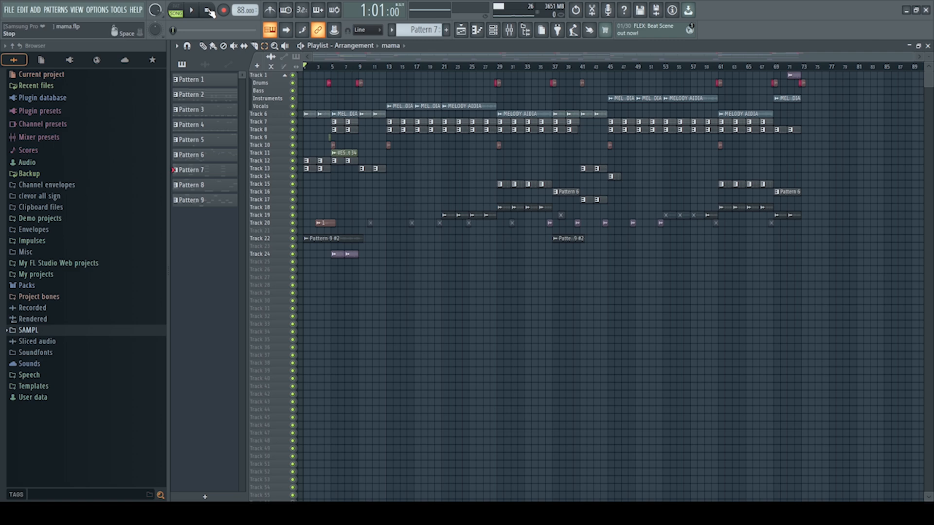
left_click(193, 11)
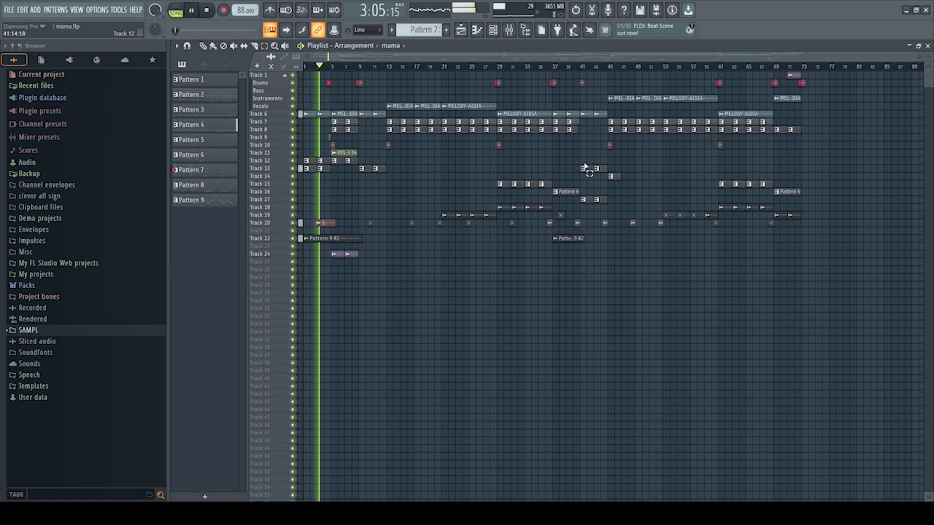
Look over the playlist tracks, switch the song position display to minutes and seconds, and move playback to about bar 29.
scroll(587, 167, "up", 2)
scroll(892, 176, "down", 3)
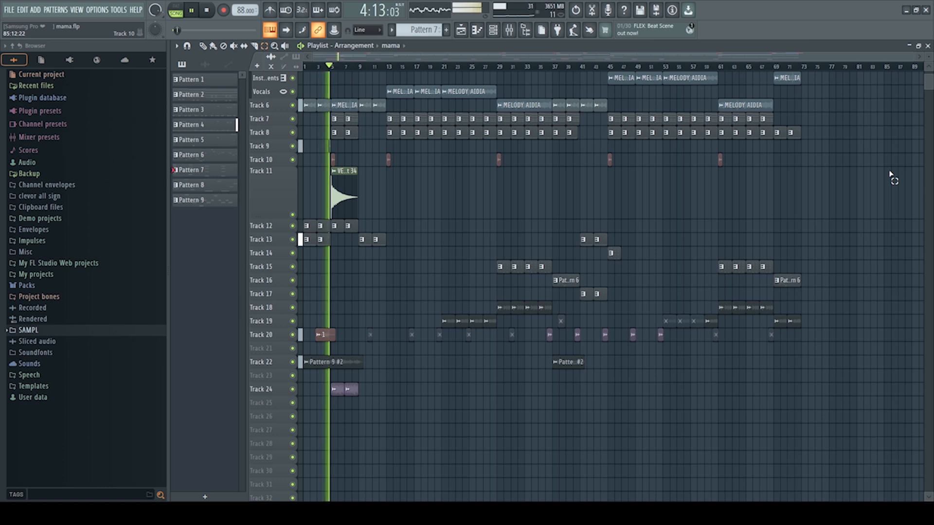
scroll(893, 176, "down", 1)
scroll(892, 176, "down", 2)
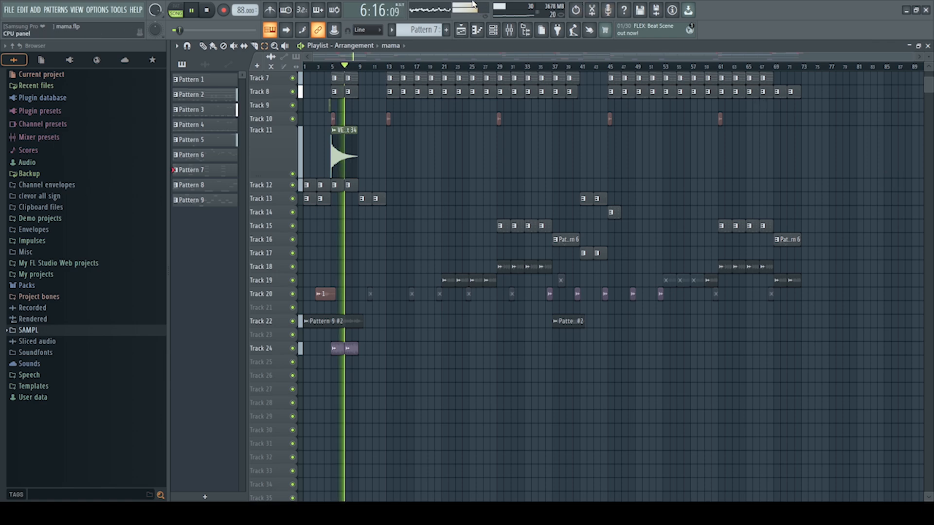
left_click(361, 18)
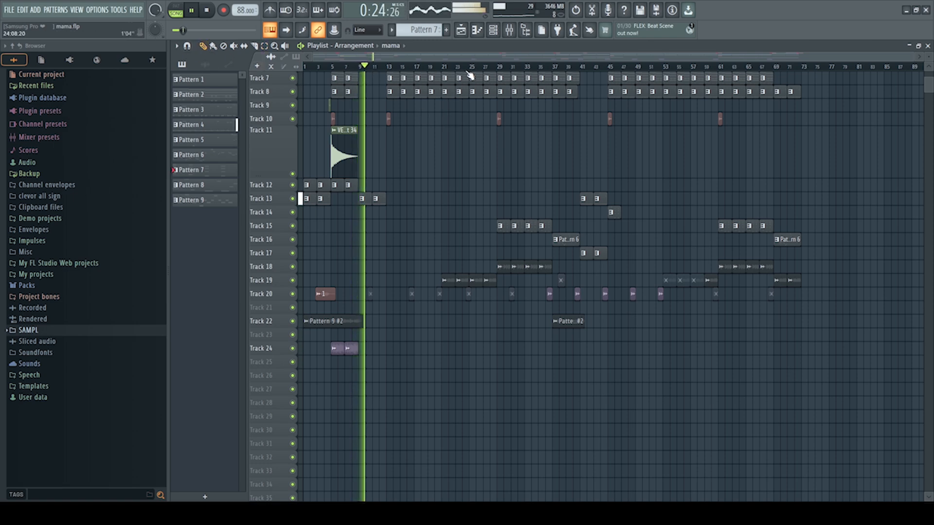
left_click(497, 68)
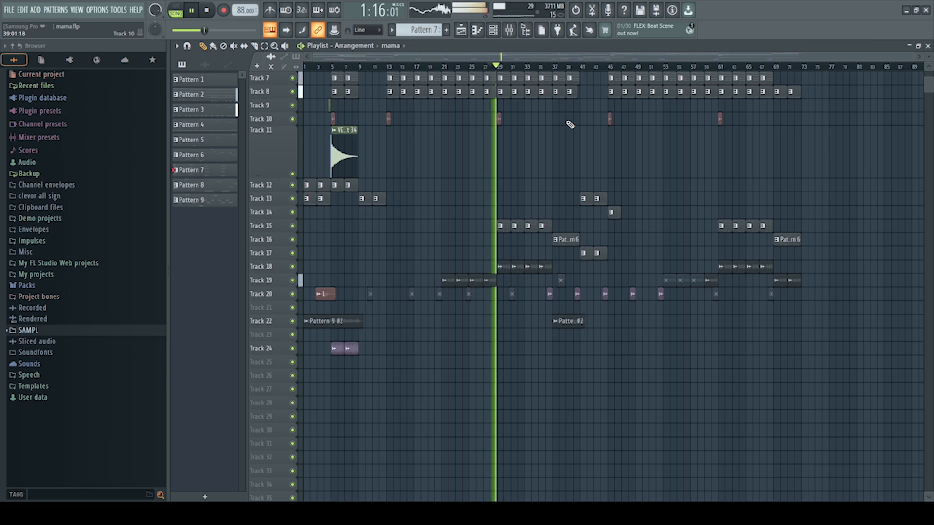
Stop playback and bypass the Fruity Compressor and the Fruity Limiter in slot 4 on the Master mixer track.
left_click(509, 30)
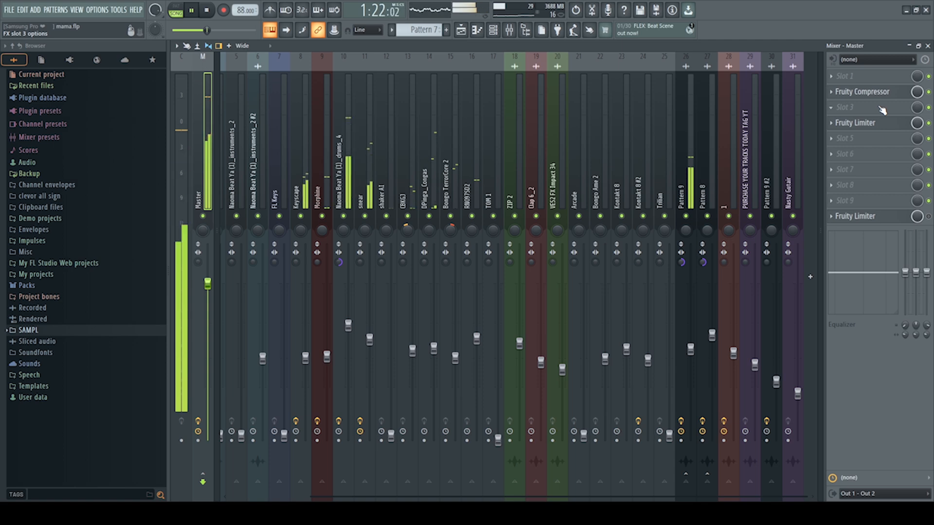
key("space")
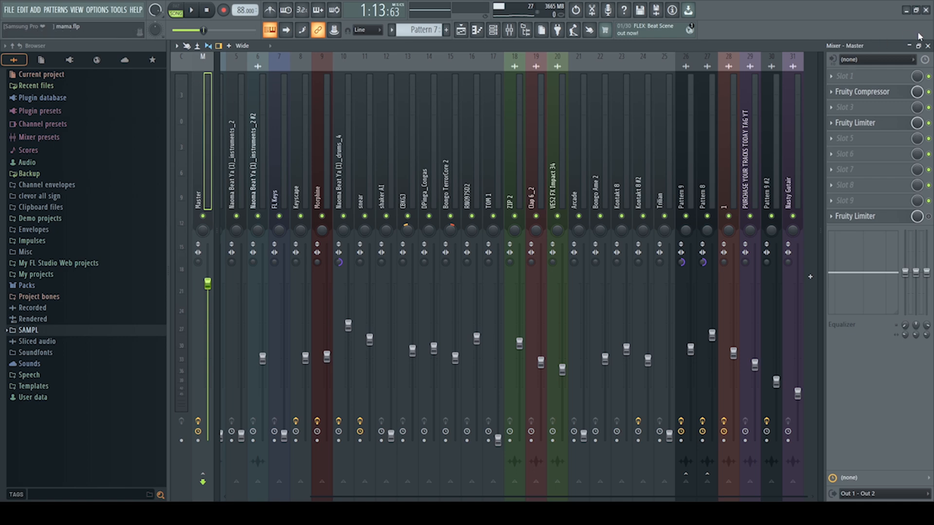
left_click(928, 123)
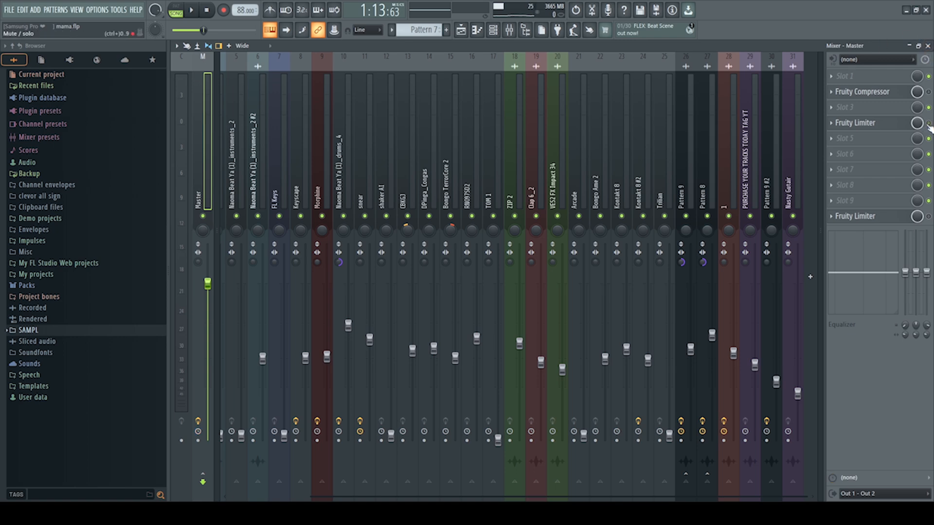
Select the section from the start of bar 29 to bar 37 on the playlist timeline.
left_click(489, 189)
key("F5")
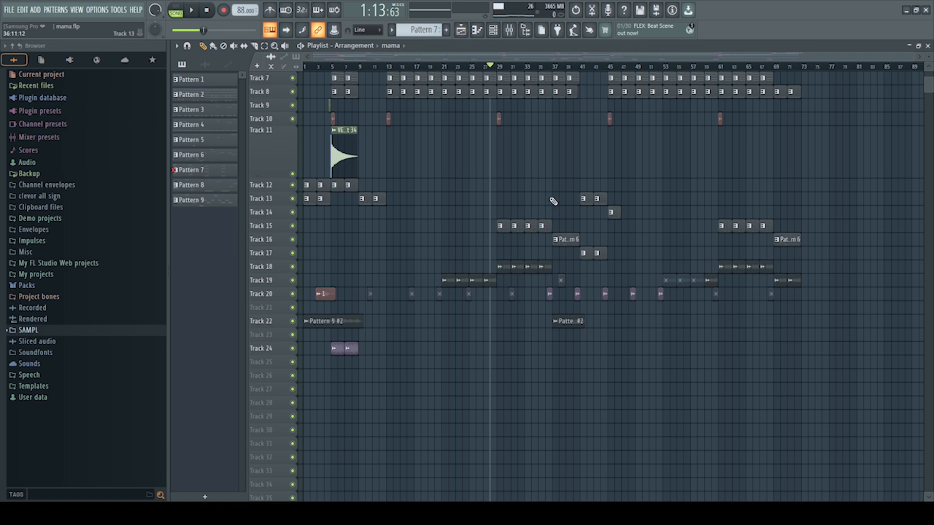
scroll(536, 181, "up", 3)
scroll(535, 179, "up", 2)
scroll(536, 180, "down", 5)
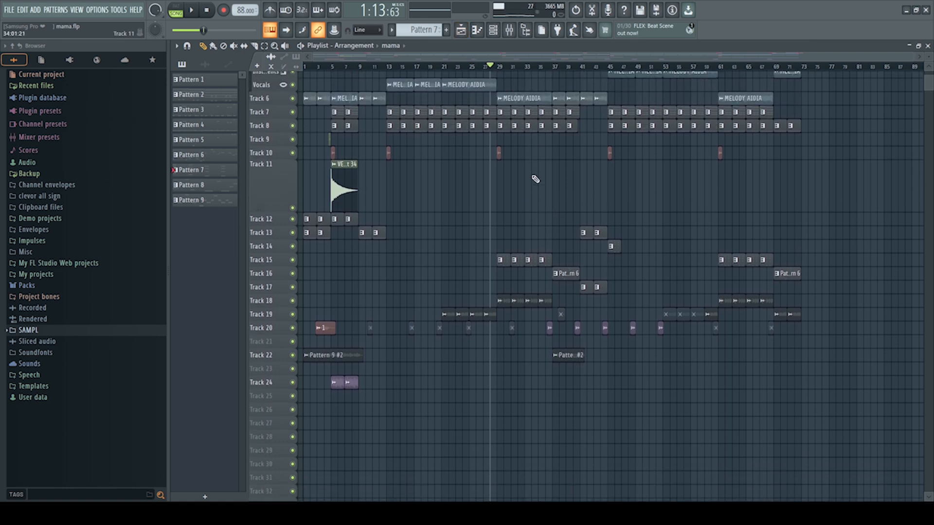
scroll(535, 179, "up", 2)
scroll(339, 183, "up", 2)
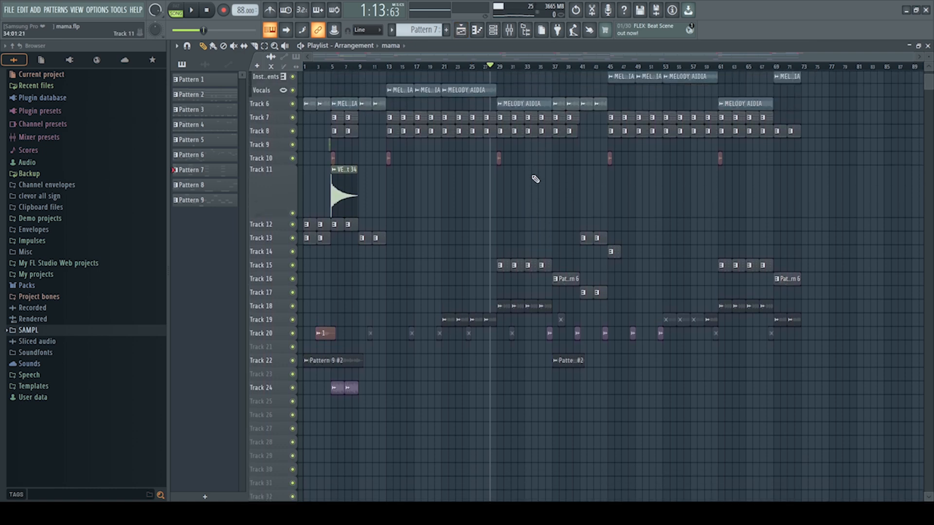
left_click(510, 30)
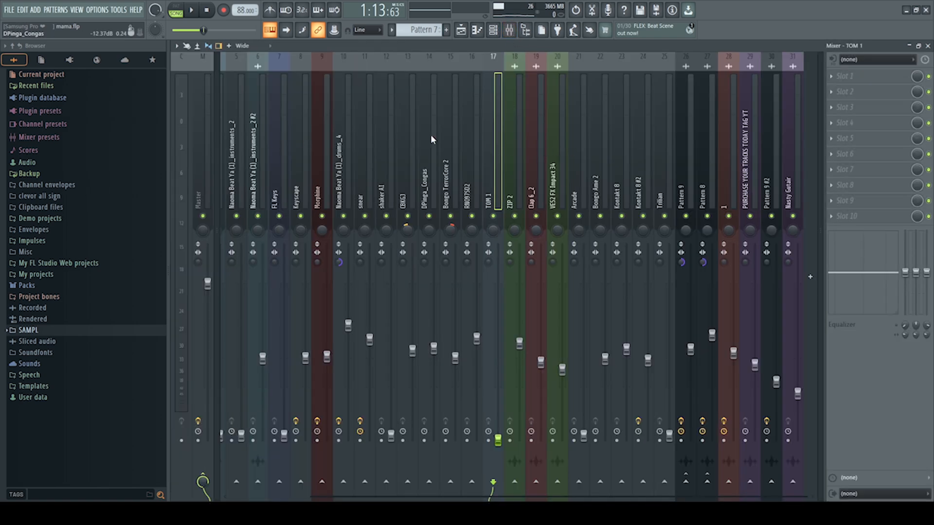
left_click(928, 45)
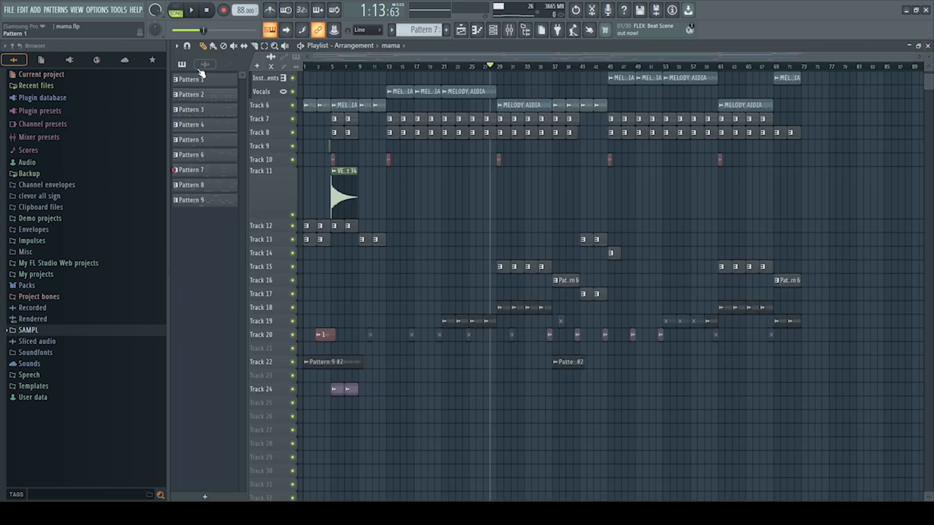
left_click(264, 45)
left_click_drag(500, 65, 550, 67)
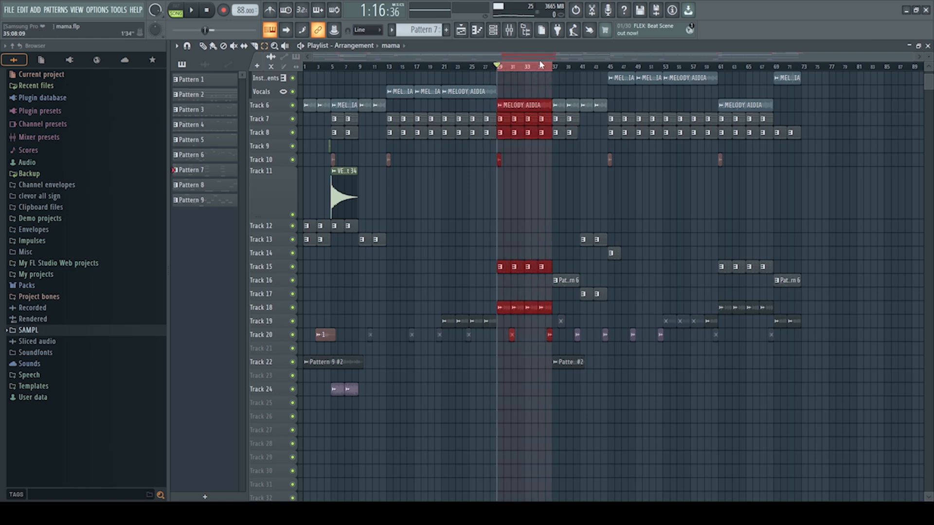
Play the selected section with the mixer open and select the drums_4 track.
left_click(511, 32)
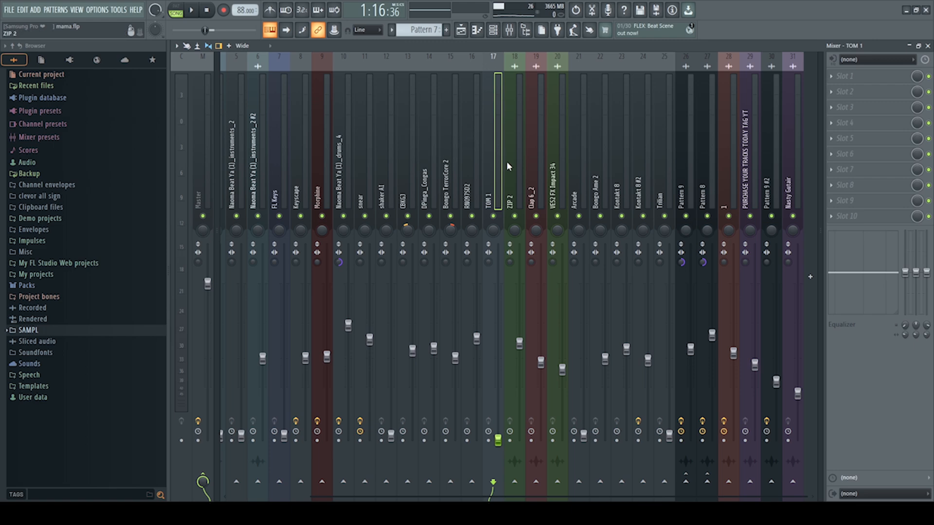
key("space")
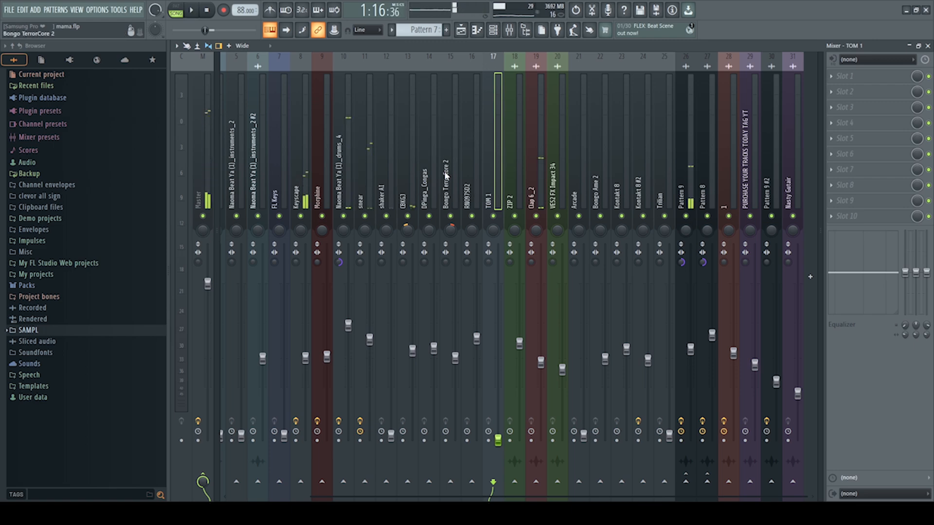
left_click(348, 181)
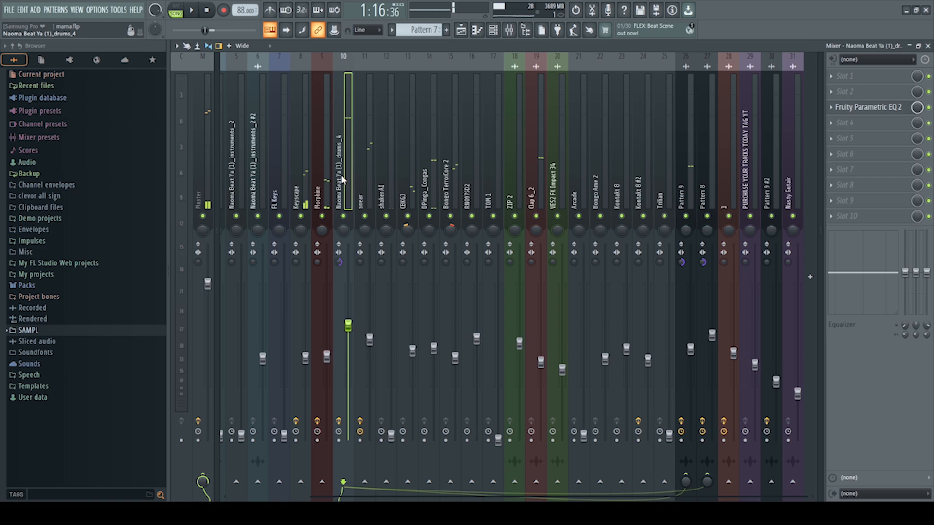
key("space")
Solo the drums_4 mixer track, mute the Pattern 9 and Pattern 8 tracks, and listen to the drums alone.
right_click(344, 217)
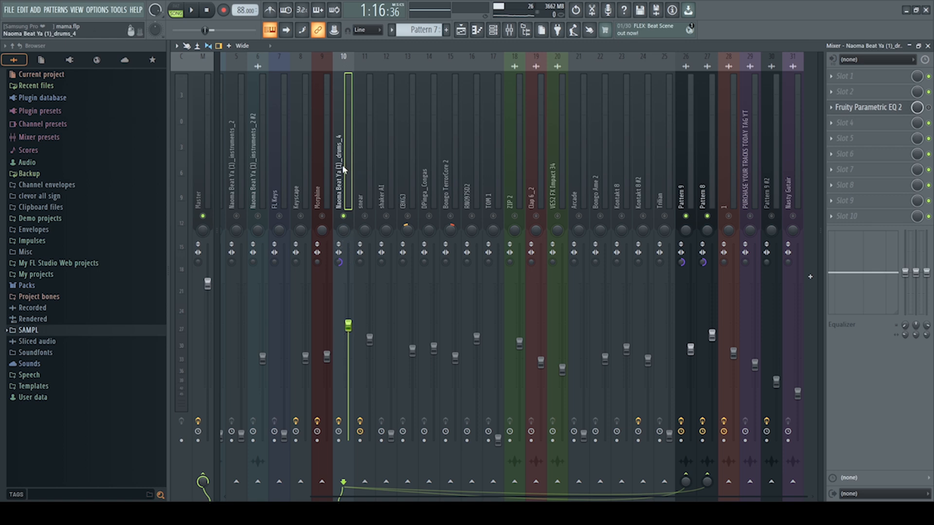
left_click(686, 216)
left_click(707, 216)
key("space")
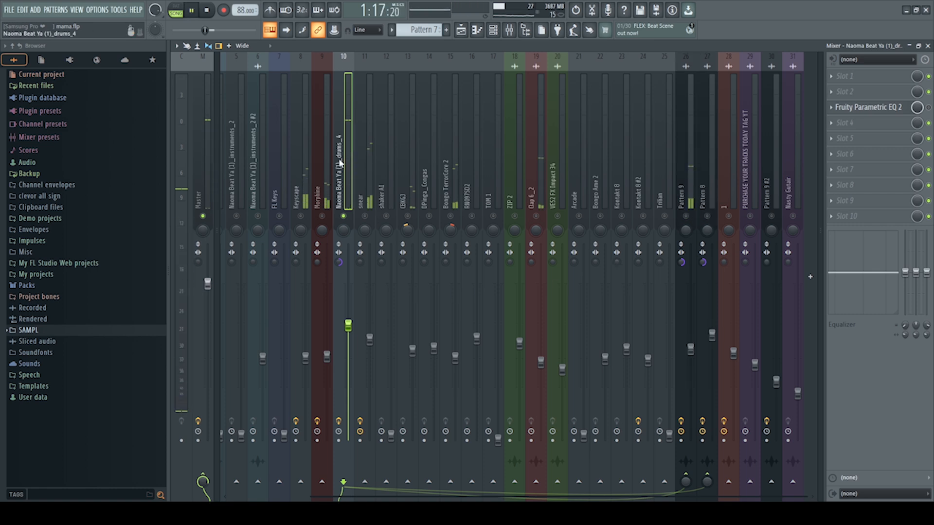
key("space")
Examine the Fruity Parametric EQ 2 curve of the drums_4 track at full window size.
left_click(896, 111)
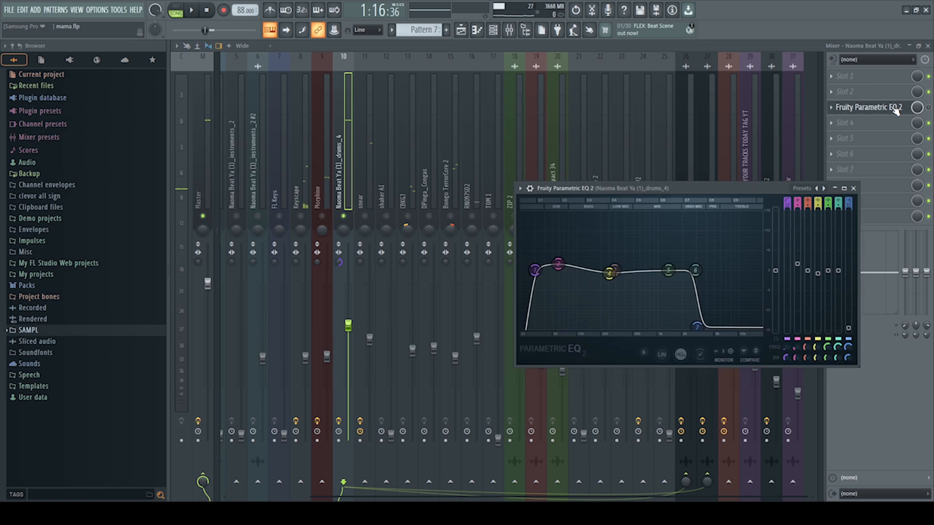
left_click_drag(748, 188, 667, 148)
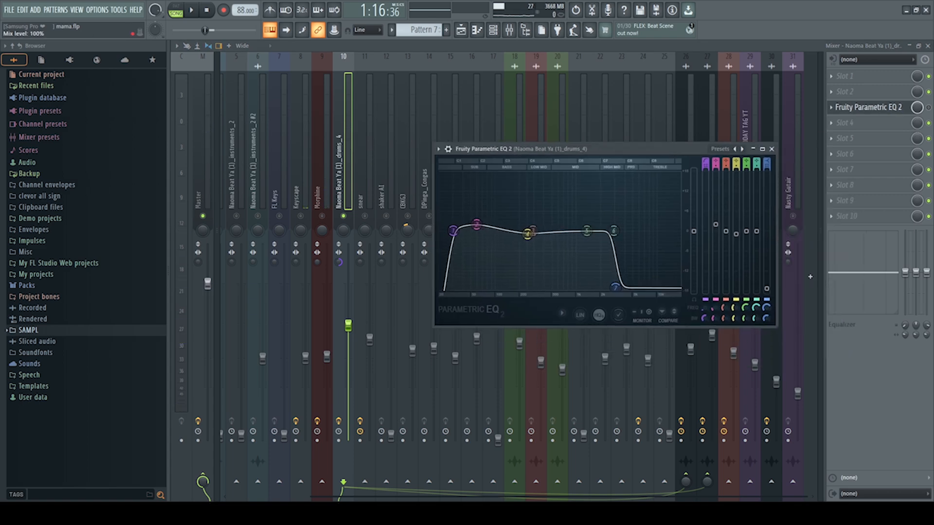
double_click(600, 145)
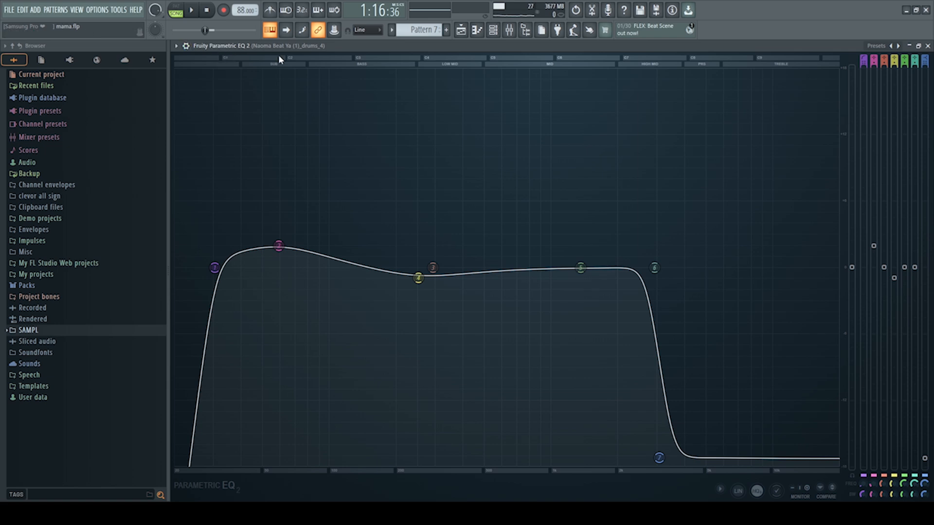
left_click(928, 46)
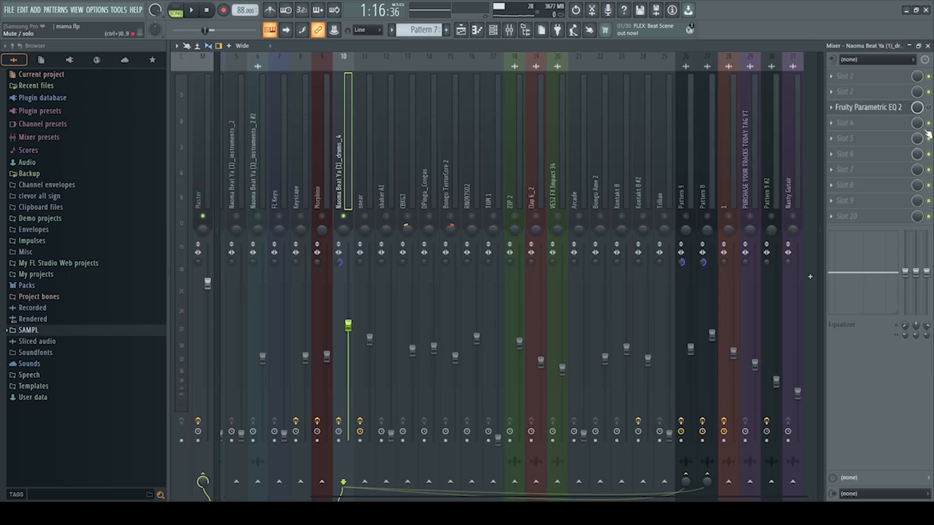
Reopen the drums_4 track's Fruity Parametric EQ 2 and play the section to examine its bands and spectrum.
left_click(897, 107)
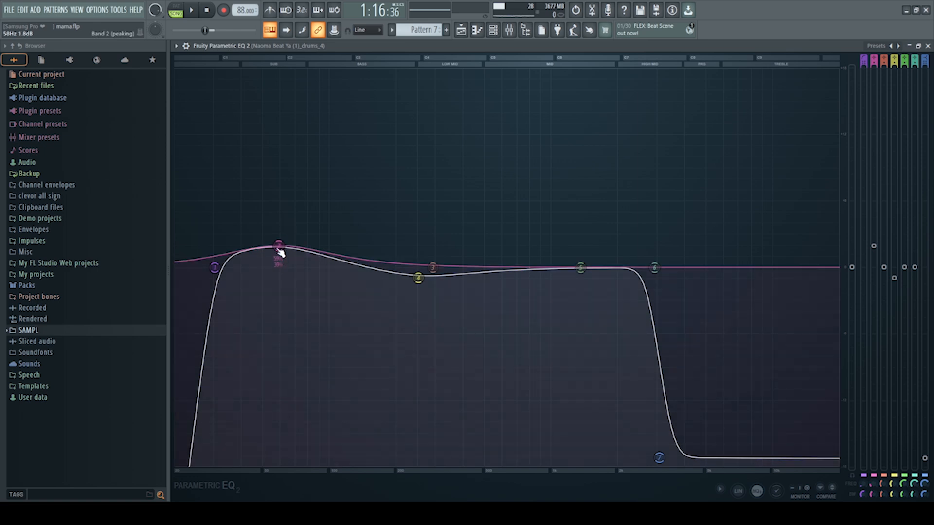
left_click(195, 13)
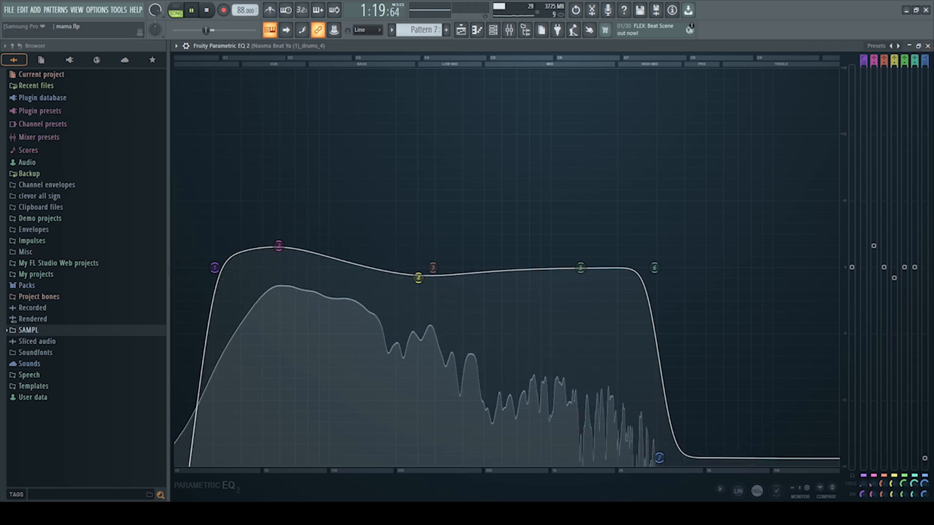
left_click(928, 46)
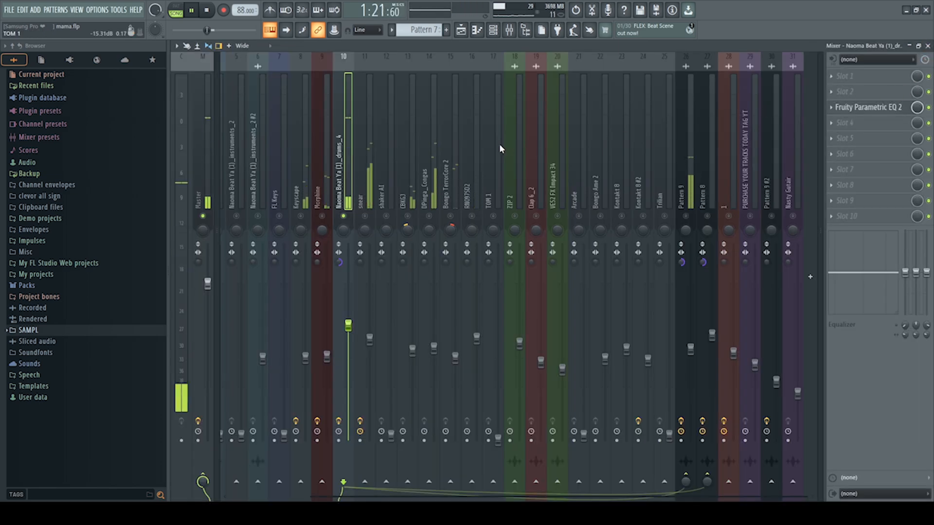
key("space")
Unmute the snear track alongside drums_4 and listen to the two together.
left_click(365, 222)
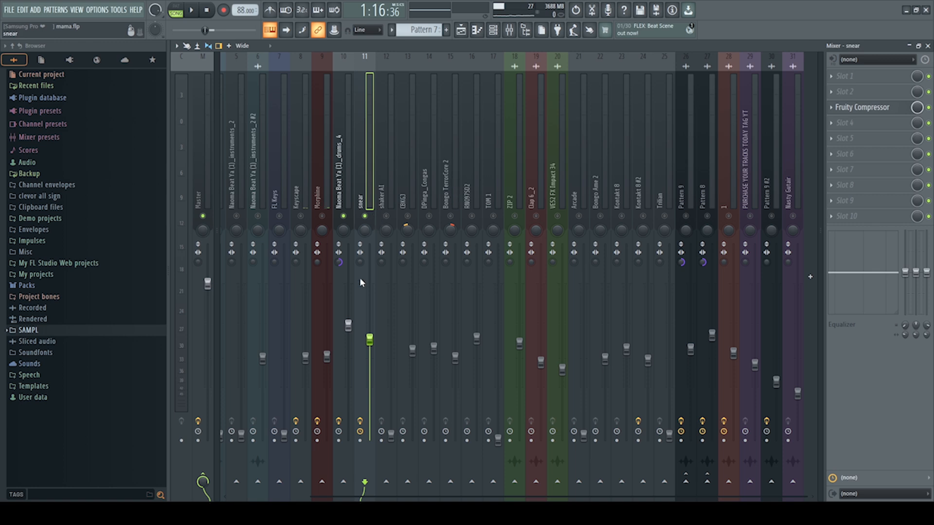
key("space")
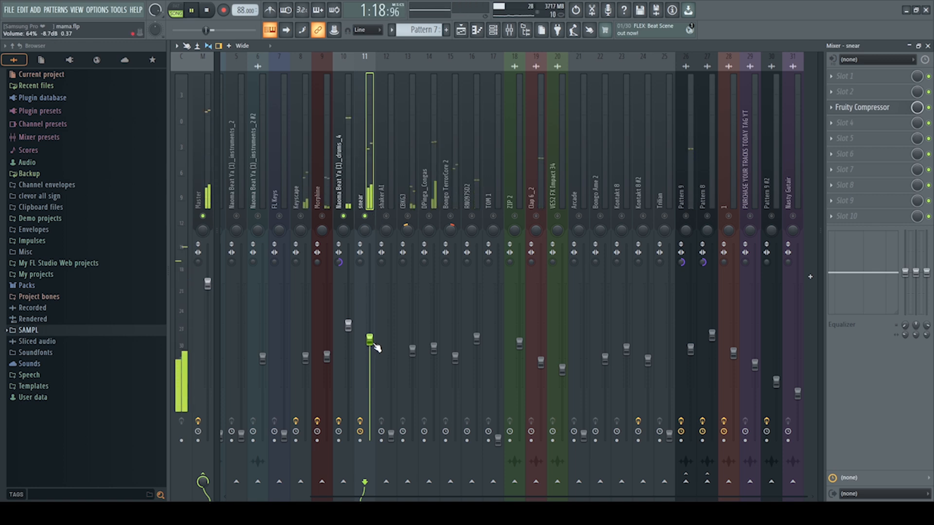
key("space")
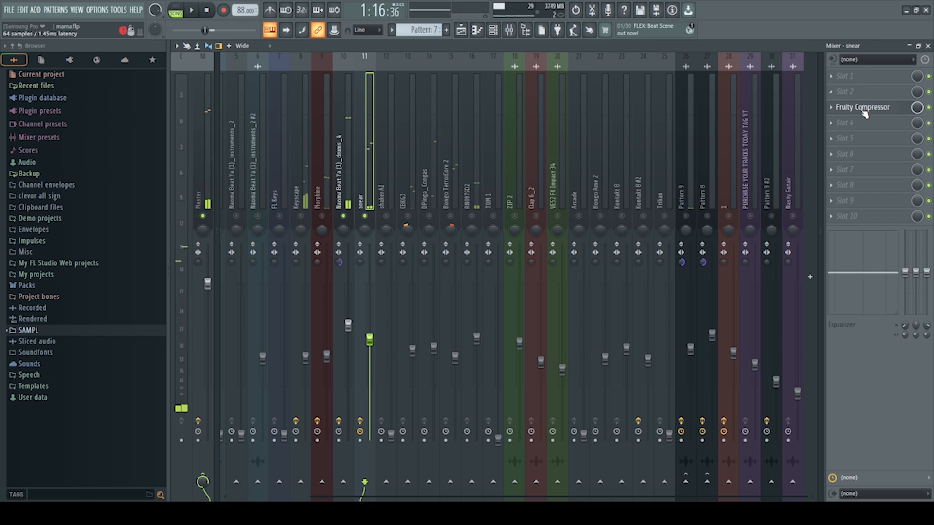
Review the Fruity Compressor settings on the snear track, close the plugin, and restart playback.
left_click(862, 107)
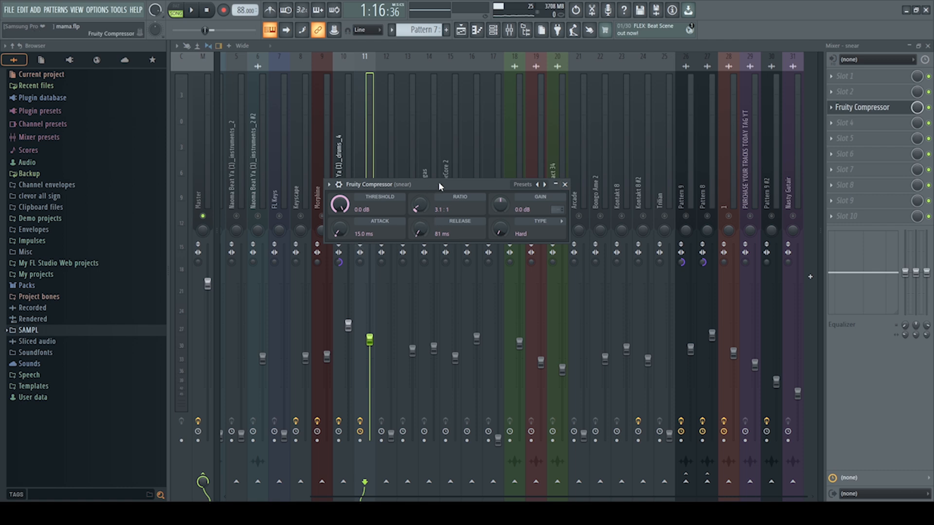
left_click_drag(475, 185, 506, 209)
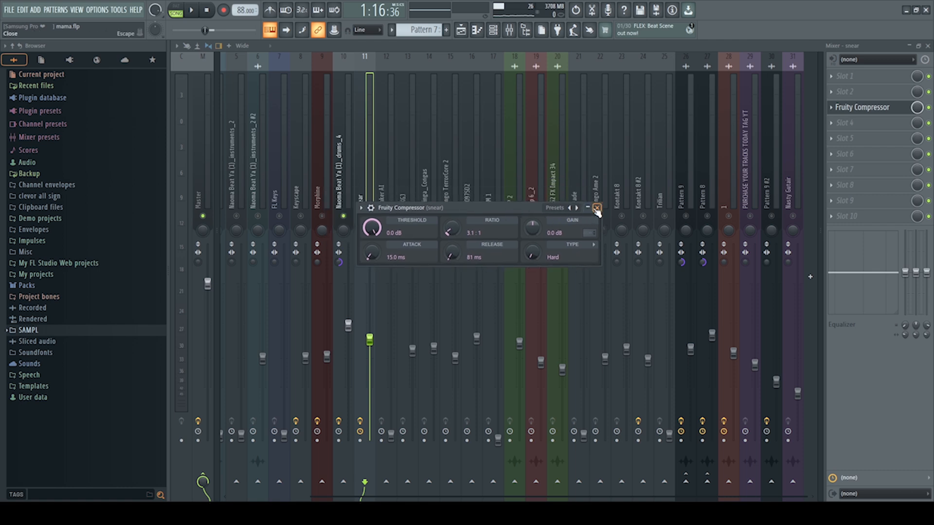
left_click(597, 207)
key("space")
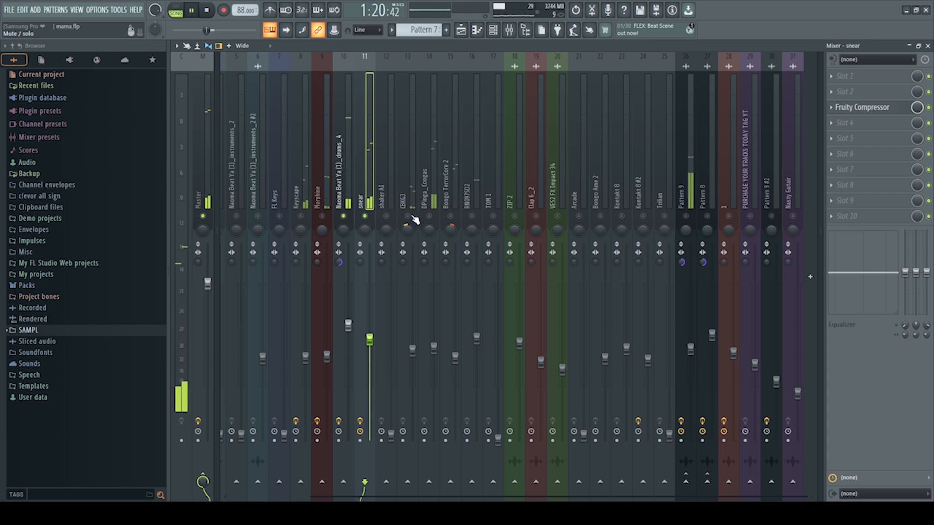
Solo the CBKGJ track and listen to the section with that track alone.
key("space")
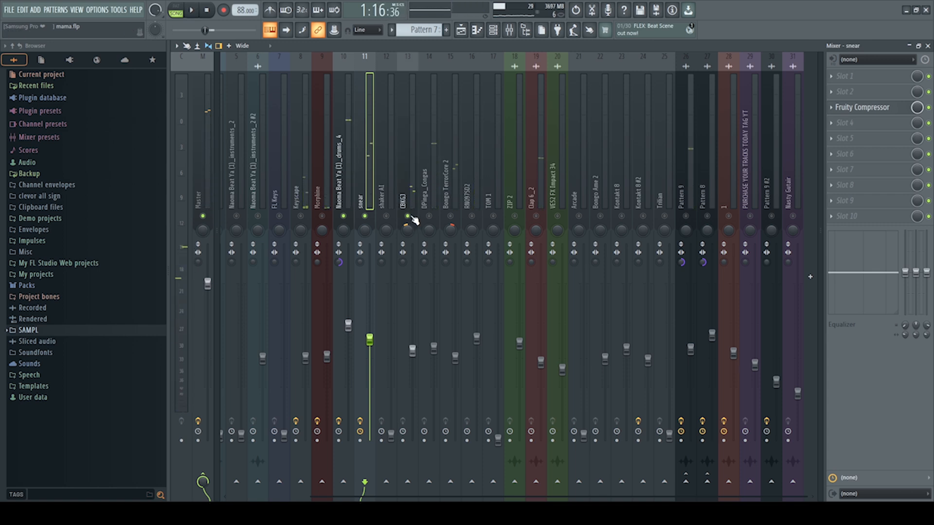
key("space")
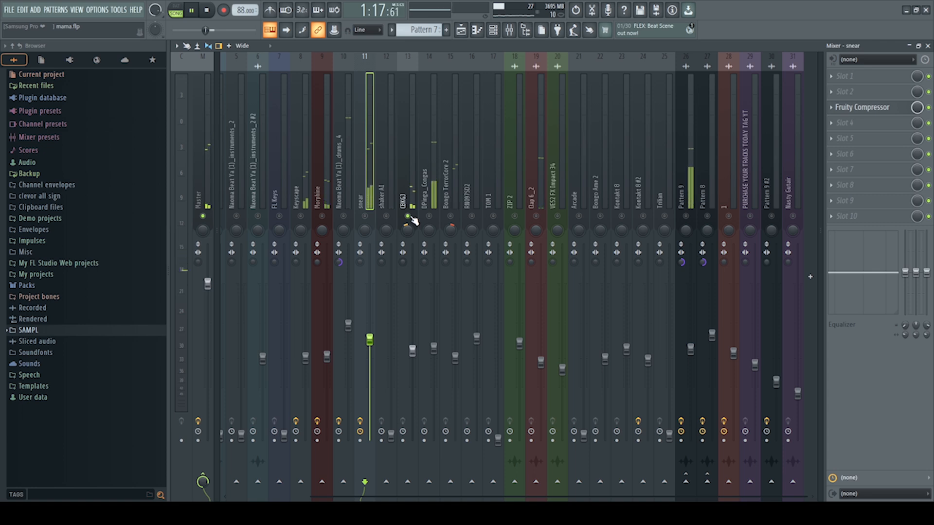
key("space")
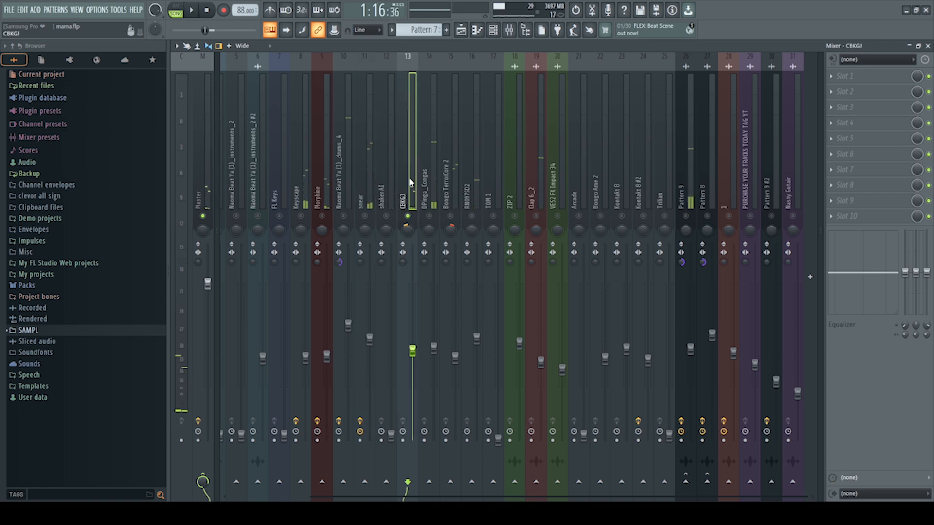
Turn the drums_4 and snear tracks back on and play them together with CBKGJ.
left_click(344, 217)
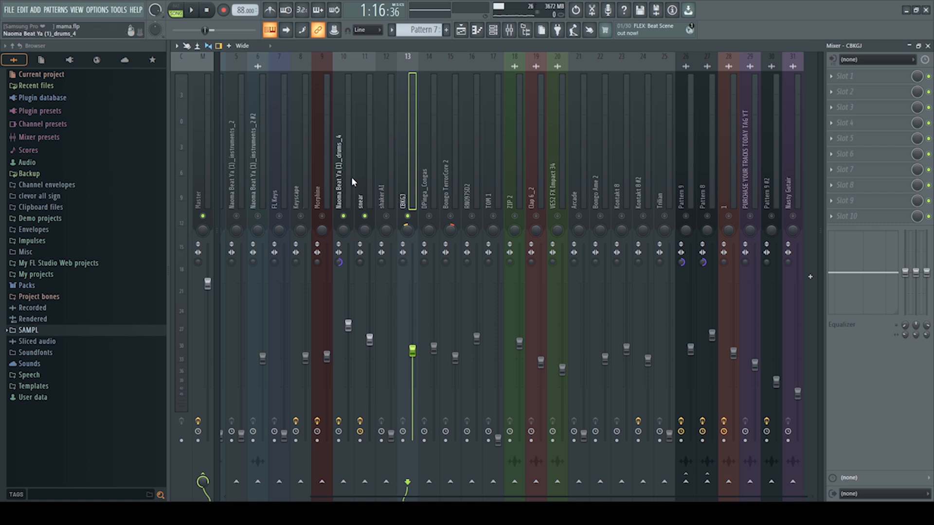
key("space")
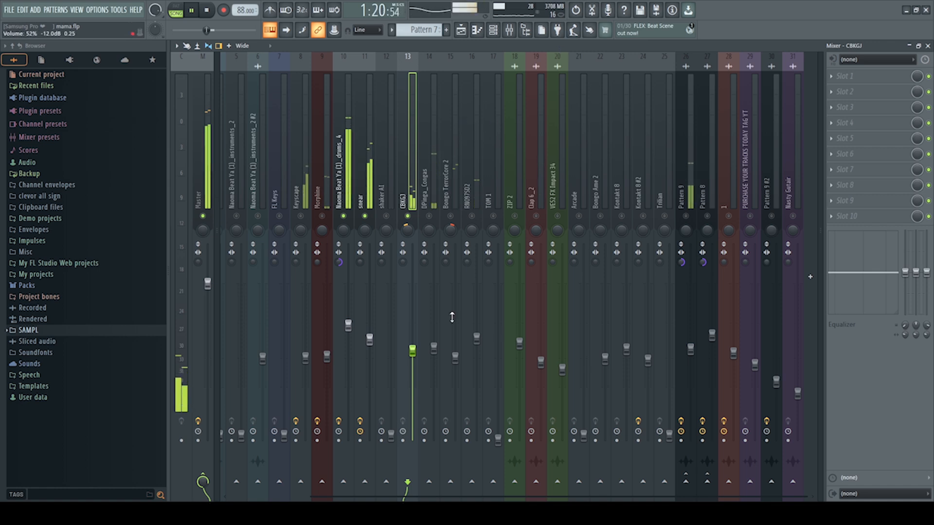
key("space")
Select and unmute the DPinga_Congas track, and replay the section to hear it with the other active drums.
left_click(429, 170)
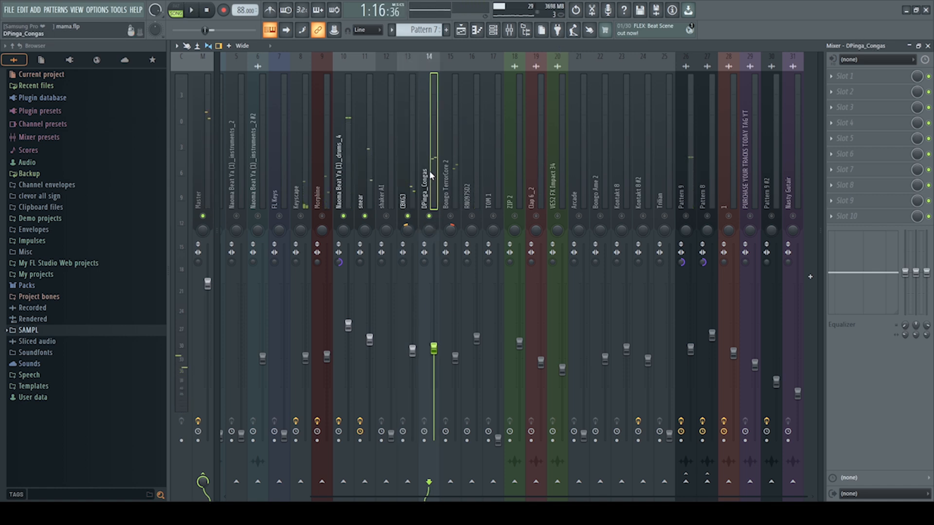
key("space")
key("space")
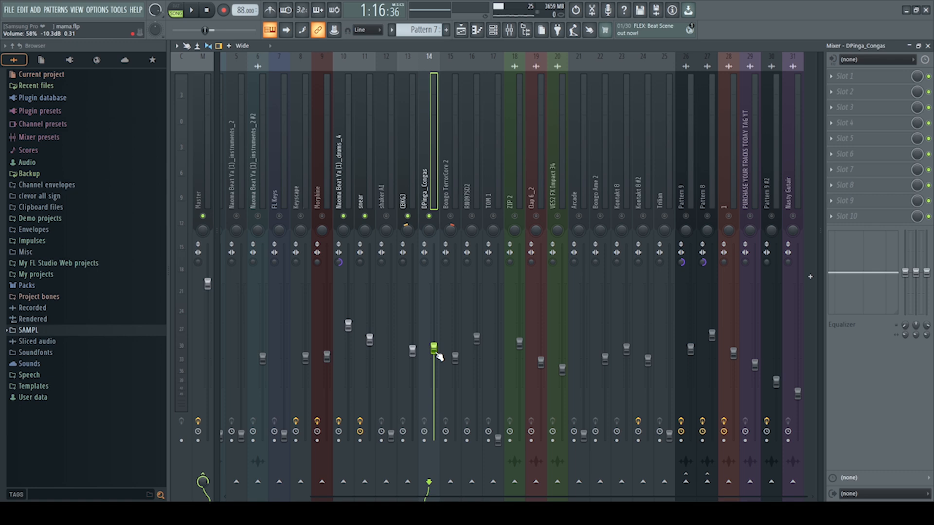
key("space")
key("space")
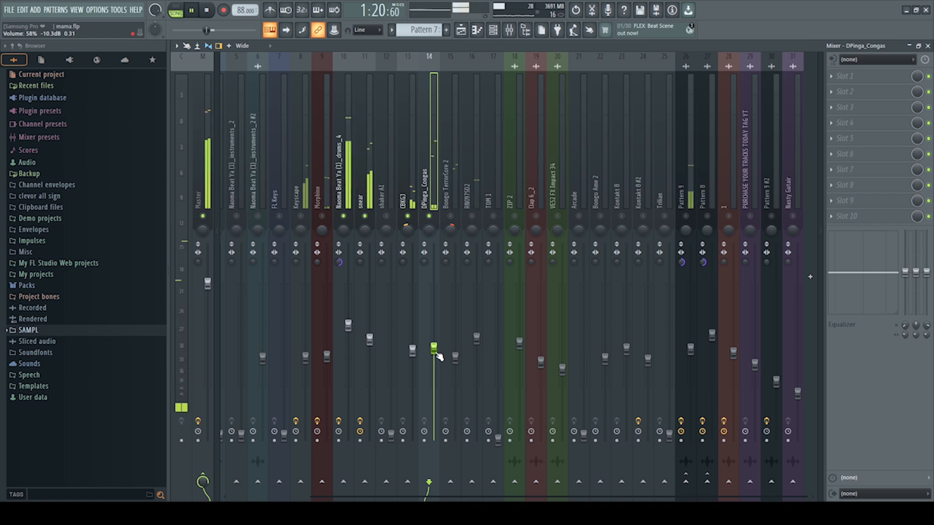
key("space")
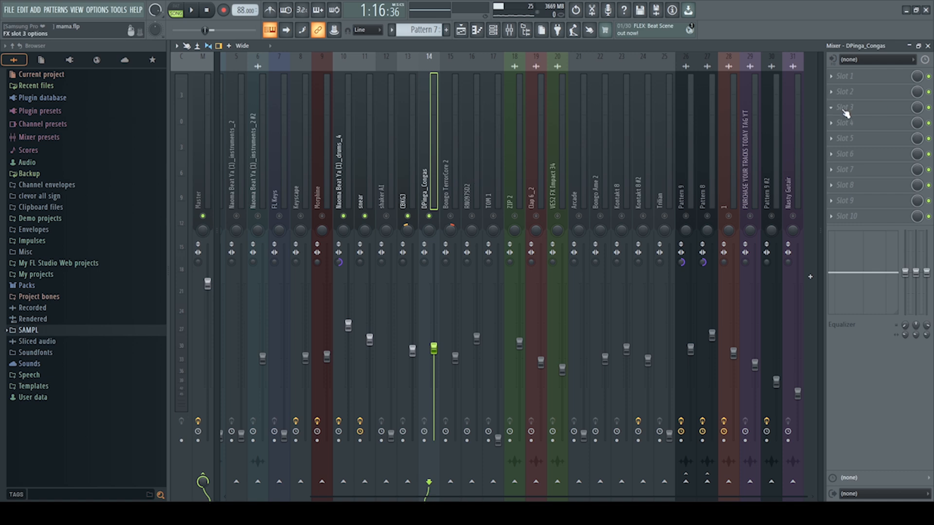
key("space")
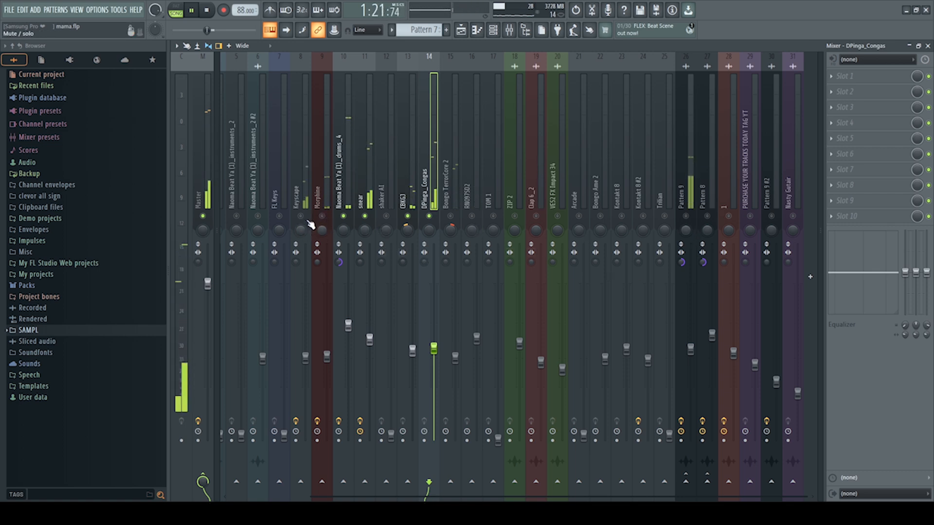
key("space")
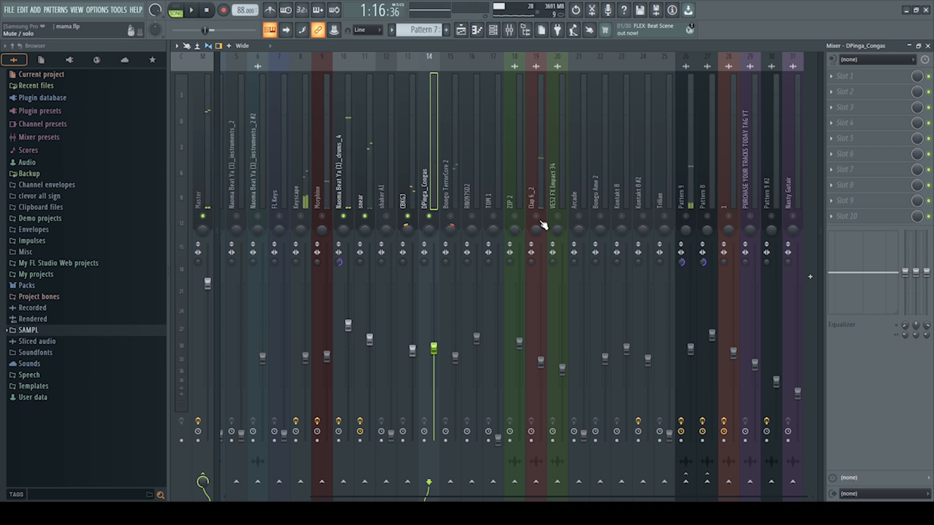
Select and unmute the Clap 6_2 track, and audition it with the active drums.
left_click(539, 191)
key("space")
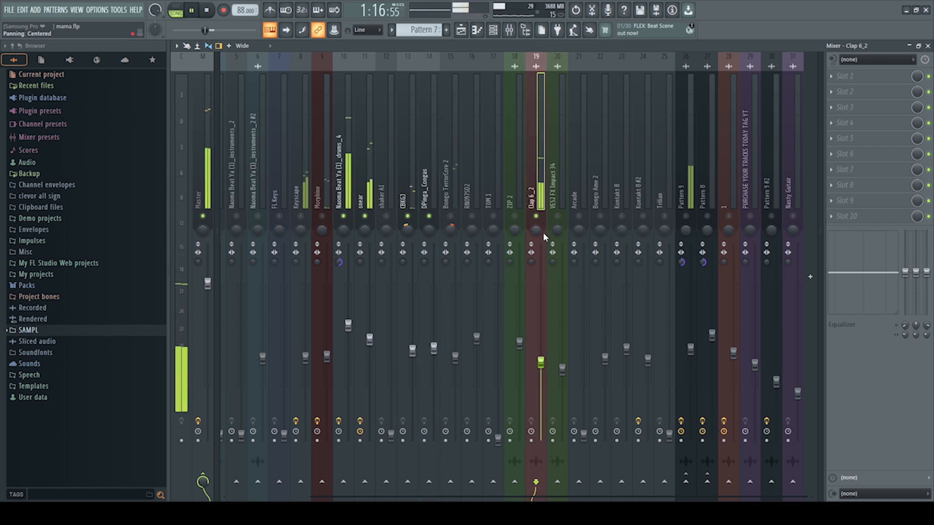
key("space")
Check the selected section in the playlist, return to the mixer, and replay the drums with the clap.
left_click(463, 32)
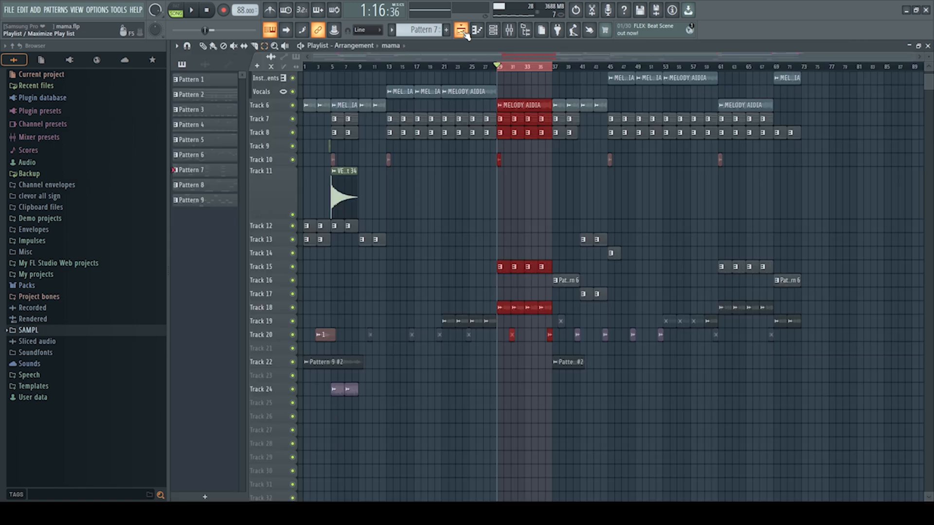
left_click(463, 32)
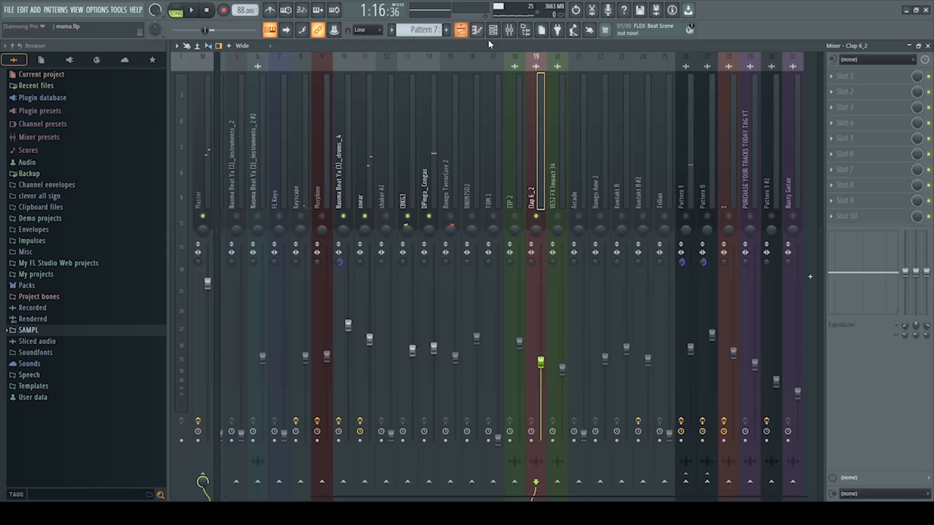
key("space")
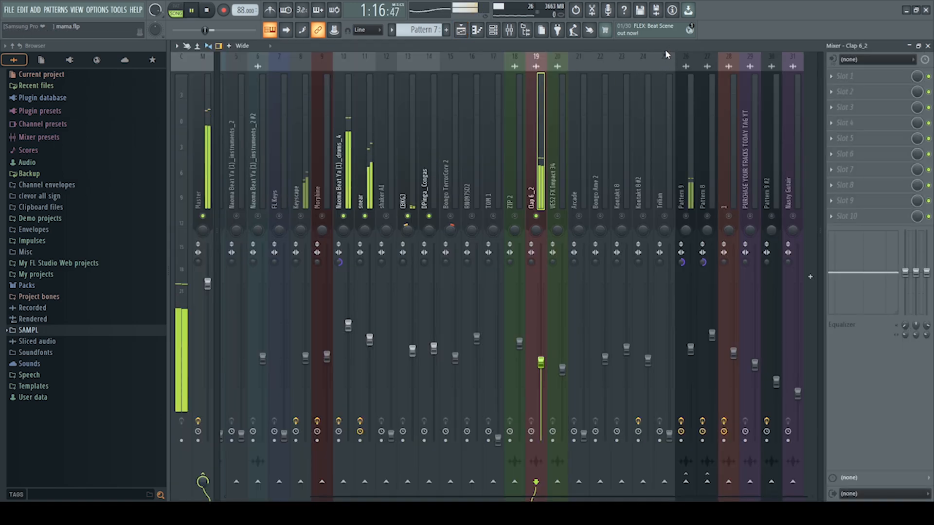
key("space")
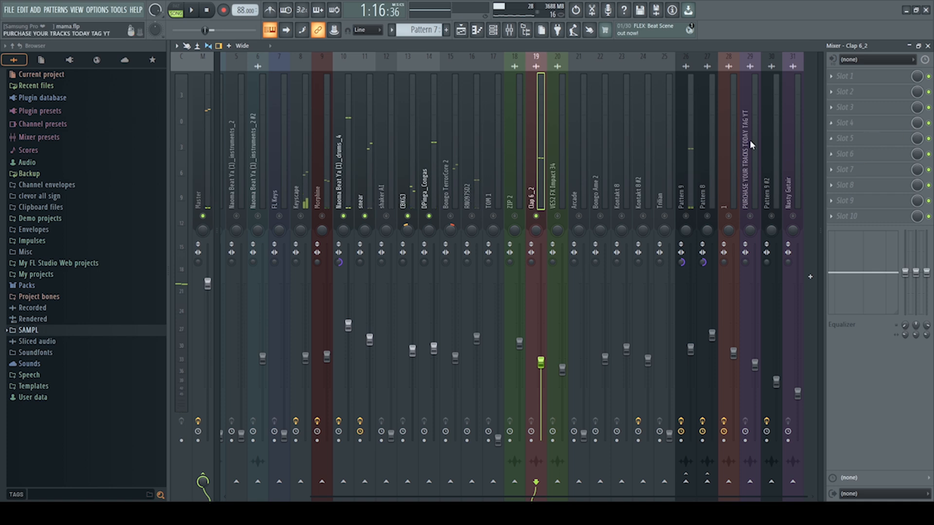
Unmute and select the Pattern 9 track, and play the section to hear it with the drums.
key("space")
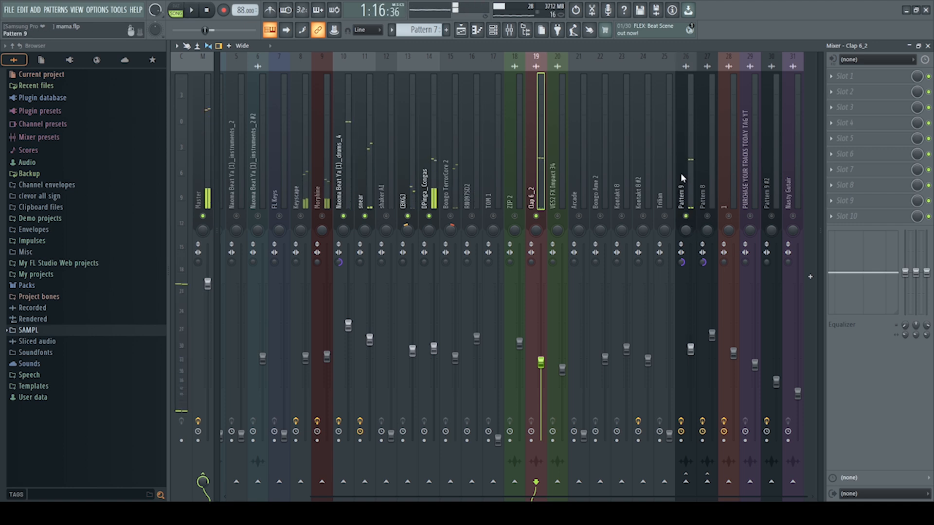
left_click(691, 219)
key("space")
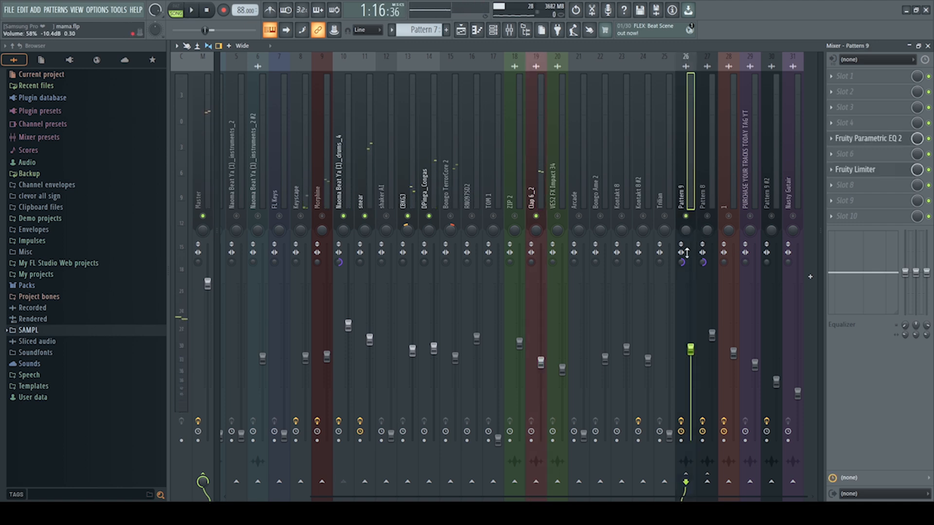
key("space")
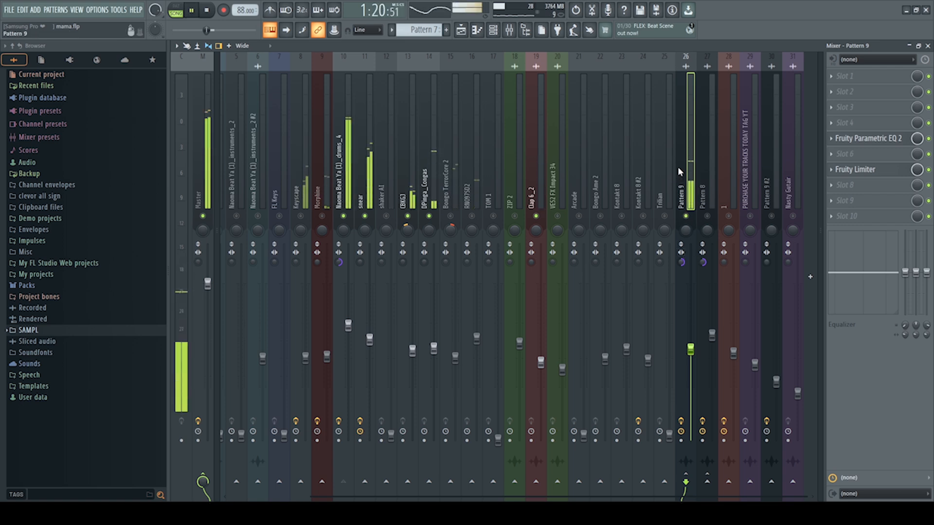
key("space")
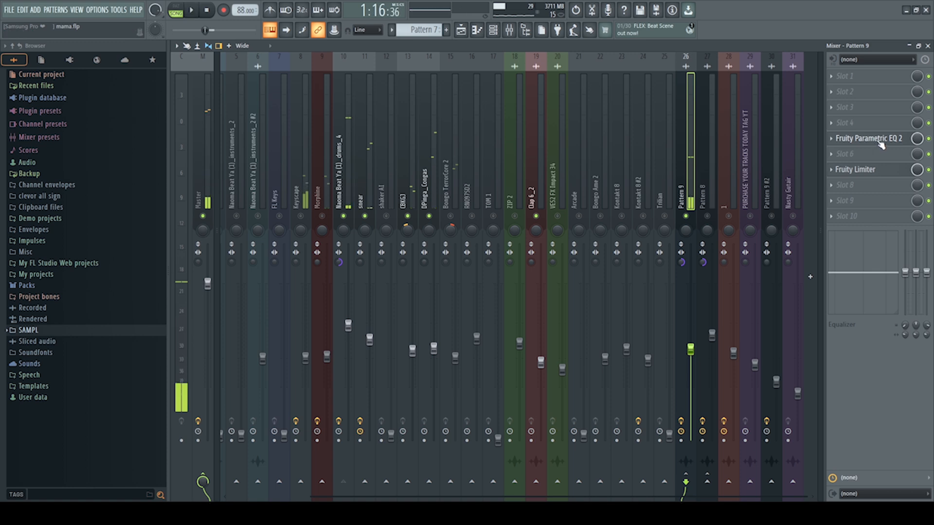
Open the Pattern 9 track's Fruity Parametric EQ 2 and examine its curve while playing the section.
left_click(870, 139)
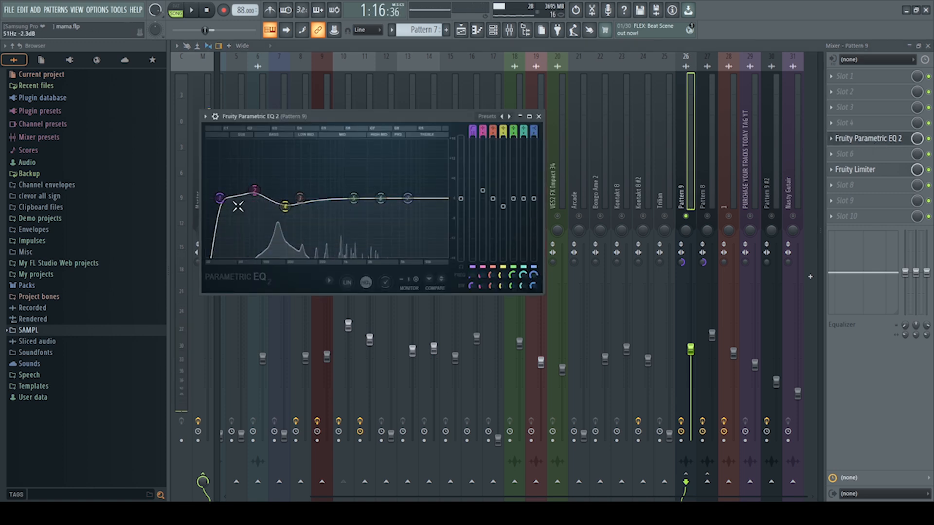
key("space")
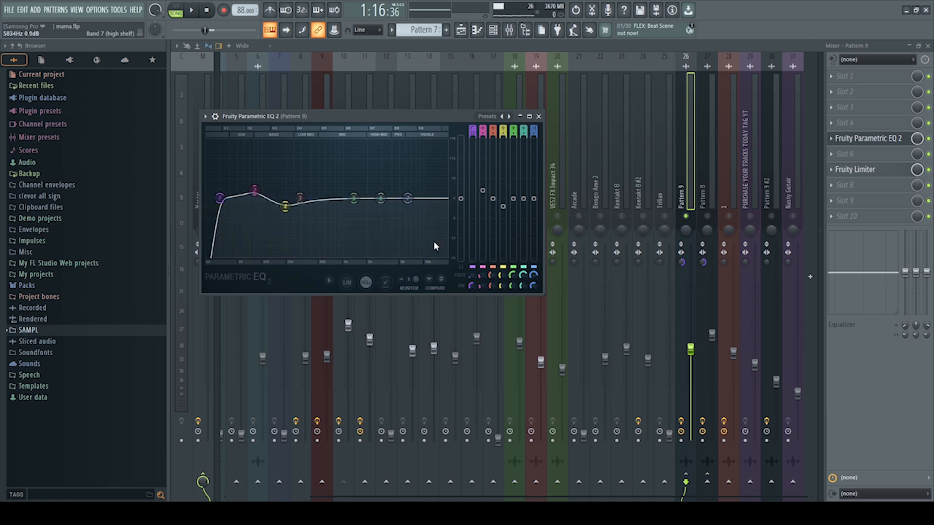
key("space")
Pull EQ band 7 on Pattern 9 down to the minimum to cut the highs, and audition the change.
left_click_drag(408, 198, 341, 255)
key("space")
key("space")
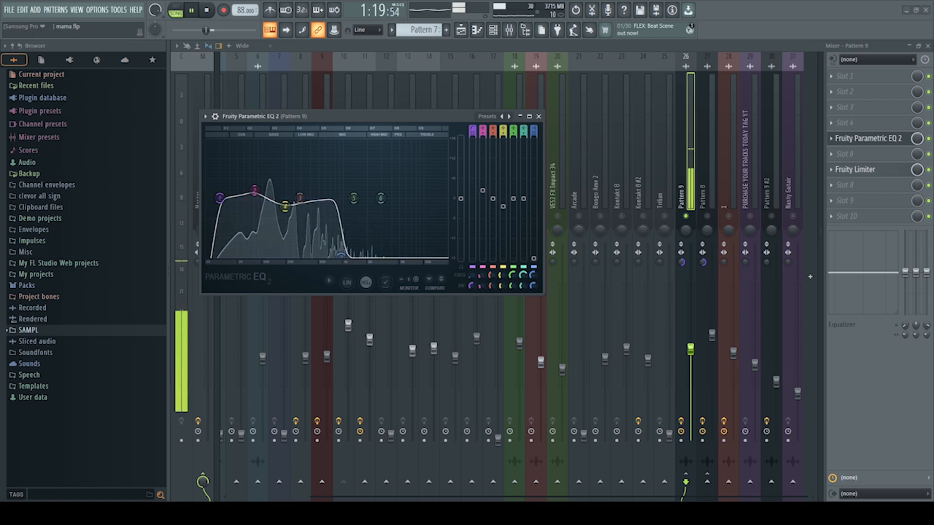
key("space")
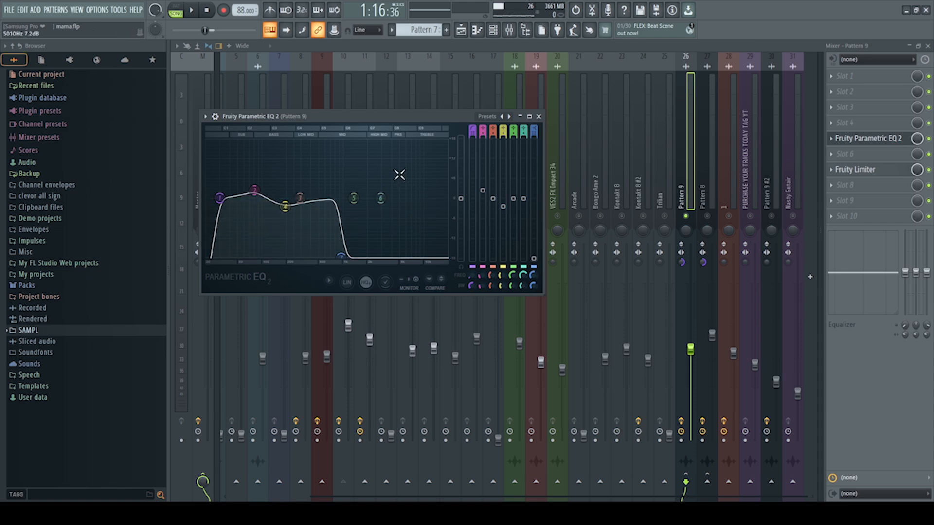
Move EQ band 7 on Pattern 9 to about 848 Hz at -18 dB, listen to the section, and close the plugin.
left_click_drag(341, 254, 337, 255)
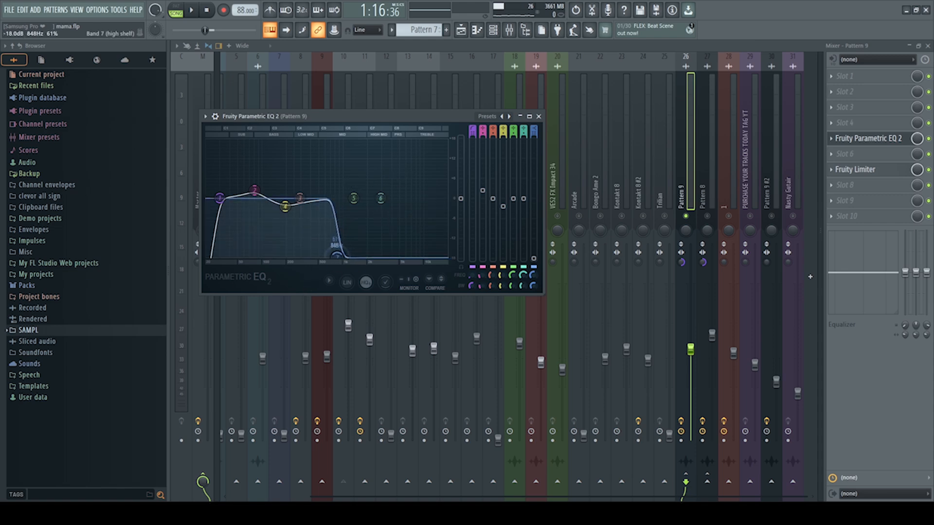
key("space")
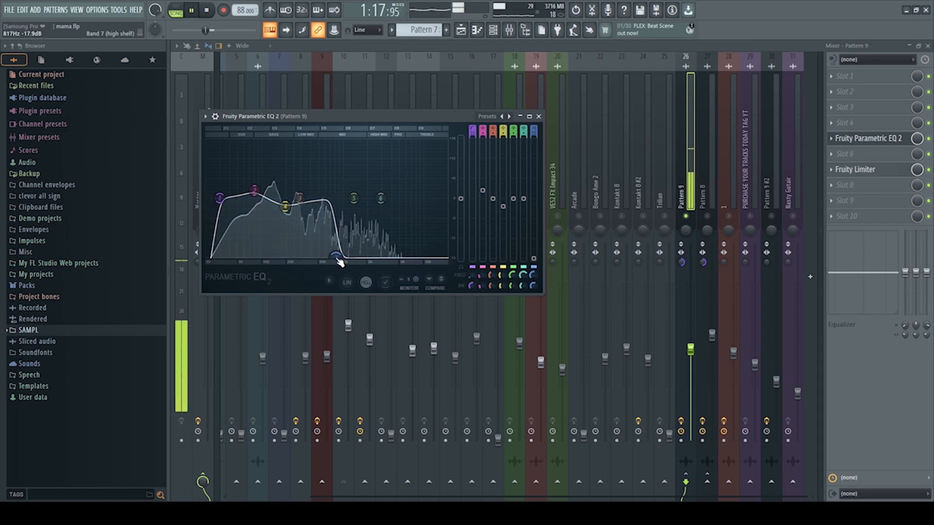
left_click(539, 116)
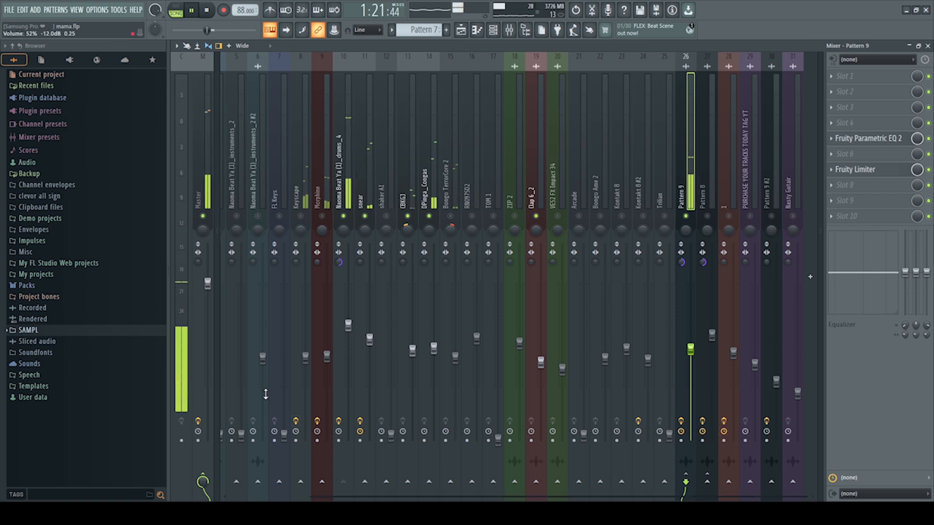
key("space")
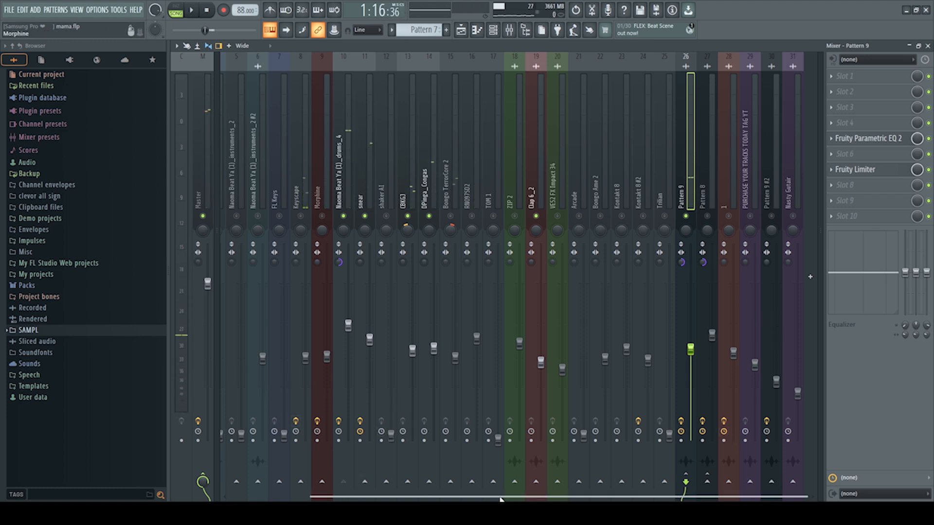
Select and unmute the MELODY AIDIA track, and replay the section to hear it with the drums and Pattern 9.
left_click_drag(501, 498, 184, 486)
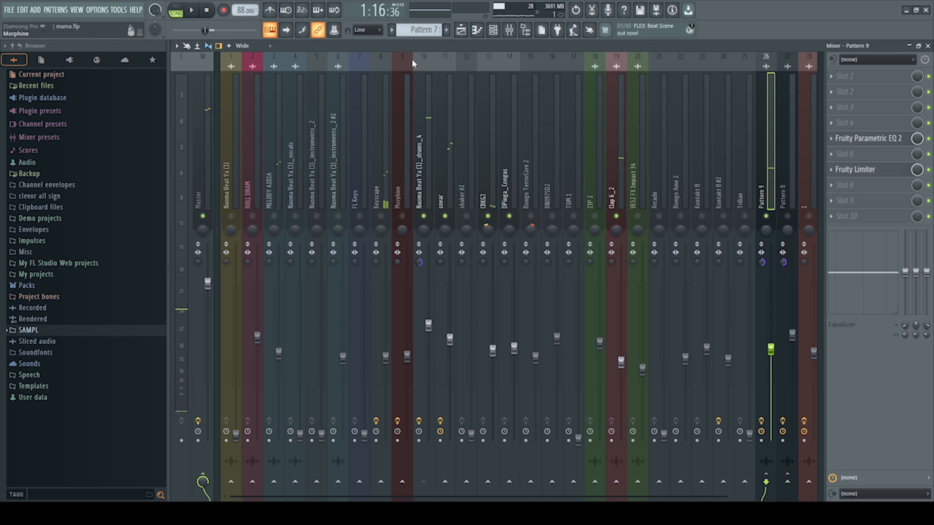
left_click(280, 167)
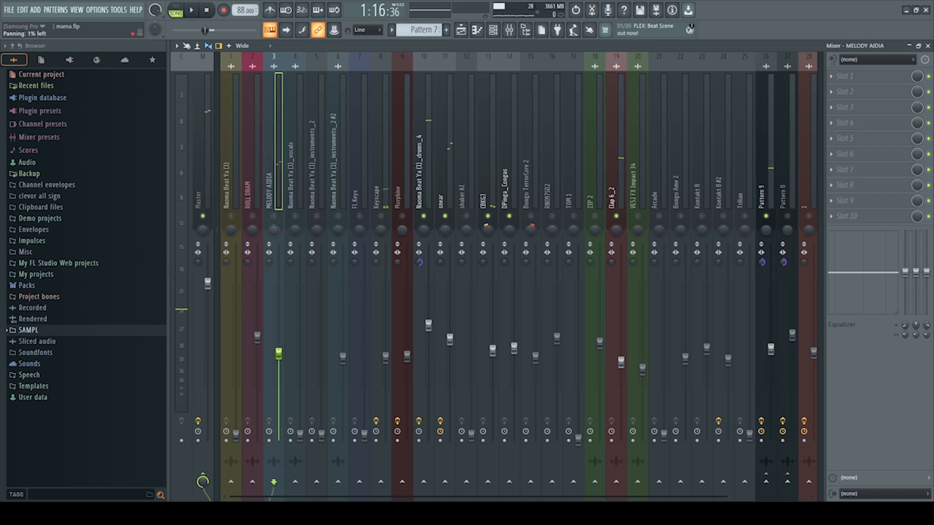
key("space")
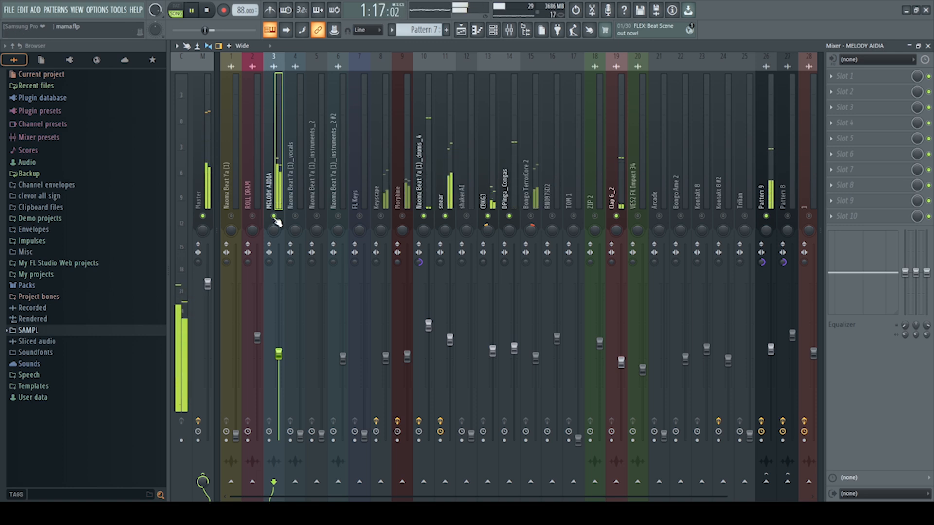
key("space")
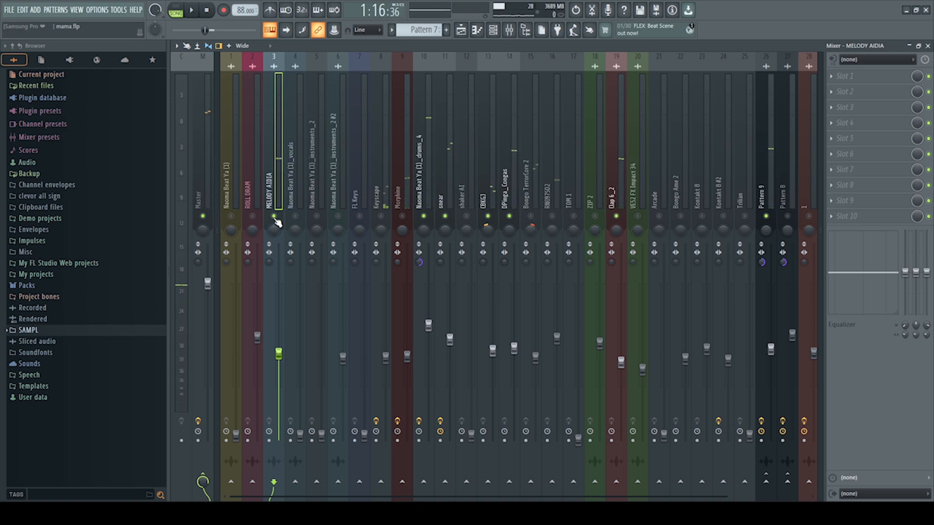
key("space")
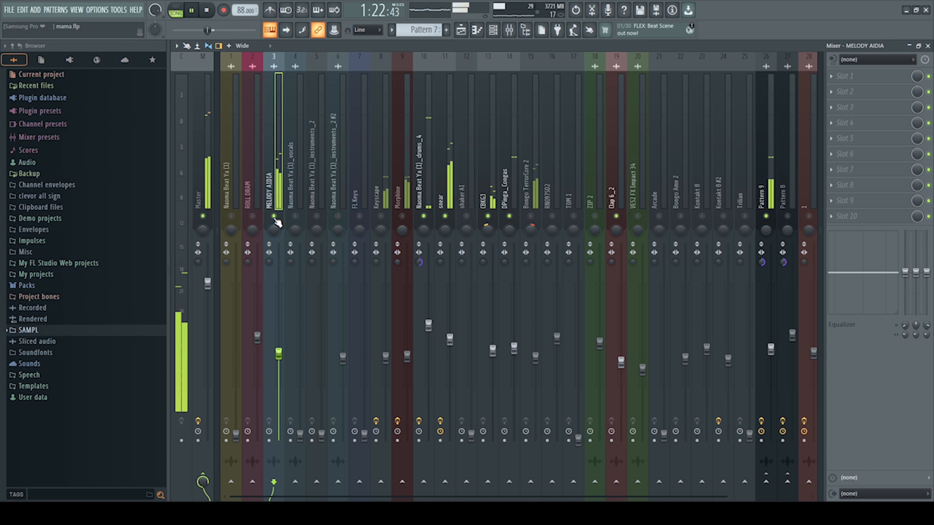
key("space")
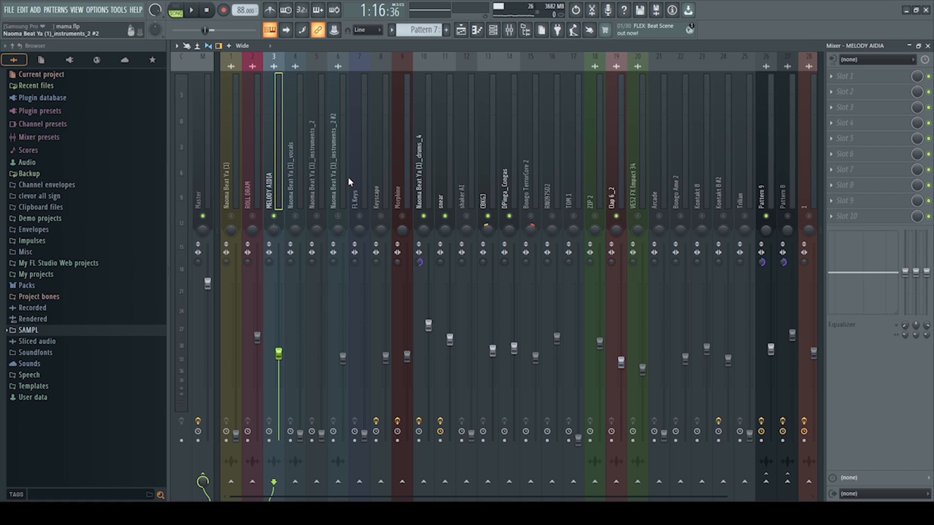
key("space")
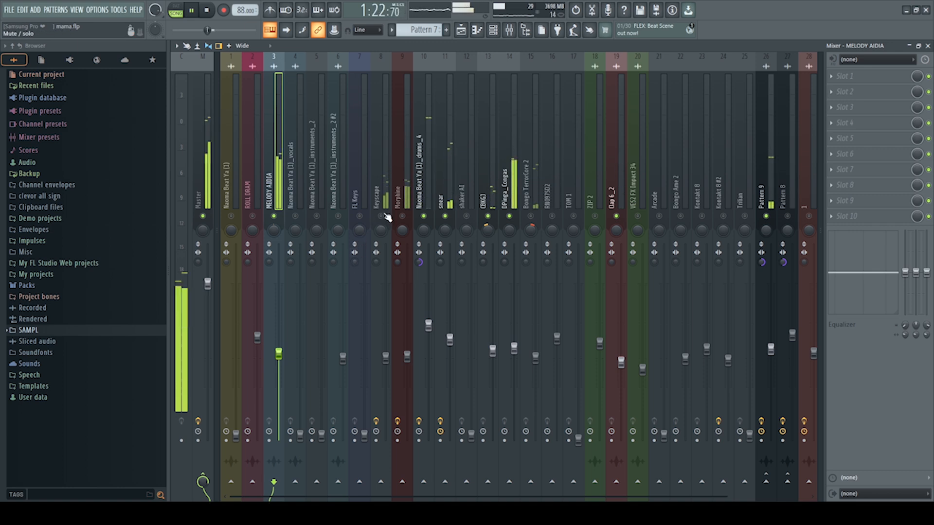
Select the Keyscape track, solo it, and play the section to hear it on its own.
key("space")
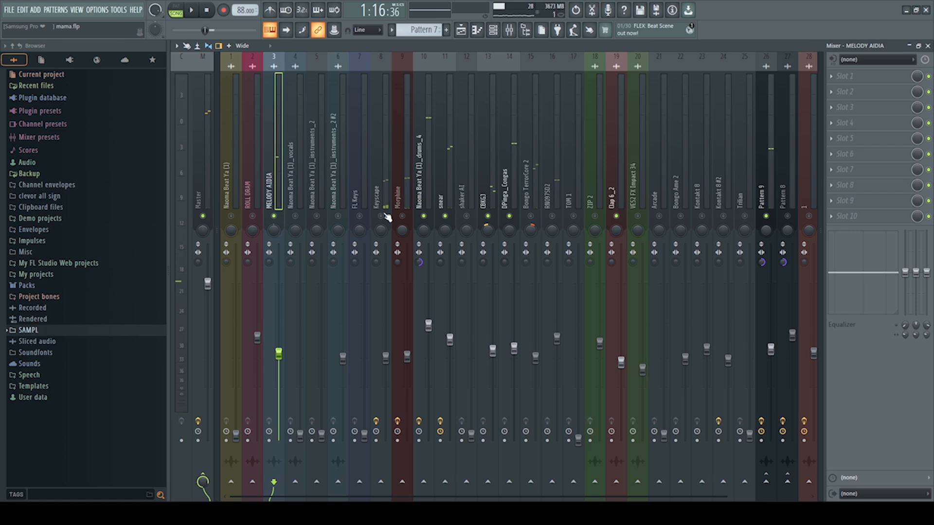
left_click(375, 177)
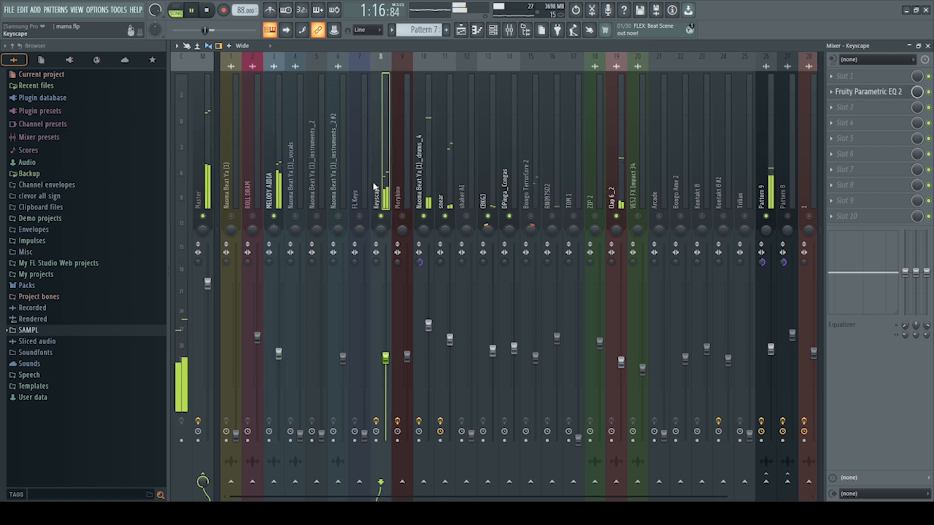
right_click(385, 217)
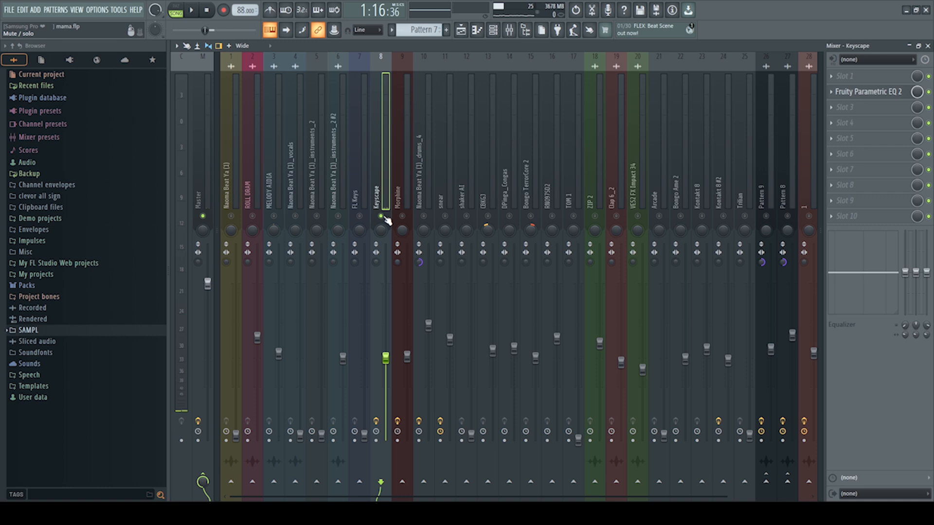
key("space")
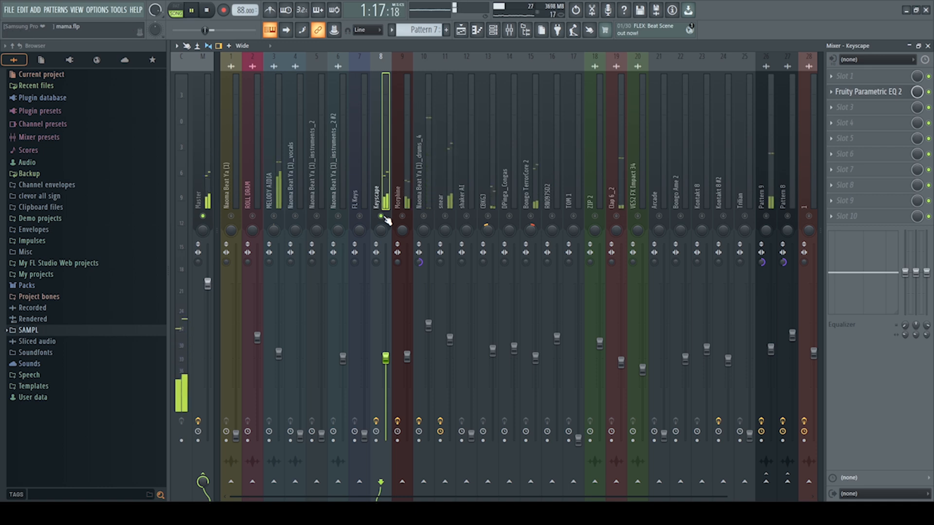
key("space")
key("space")
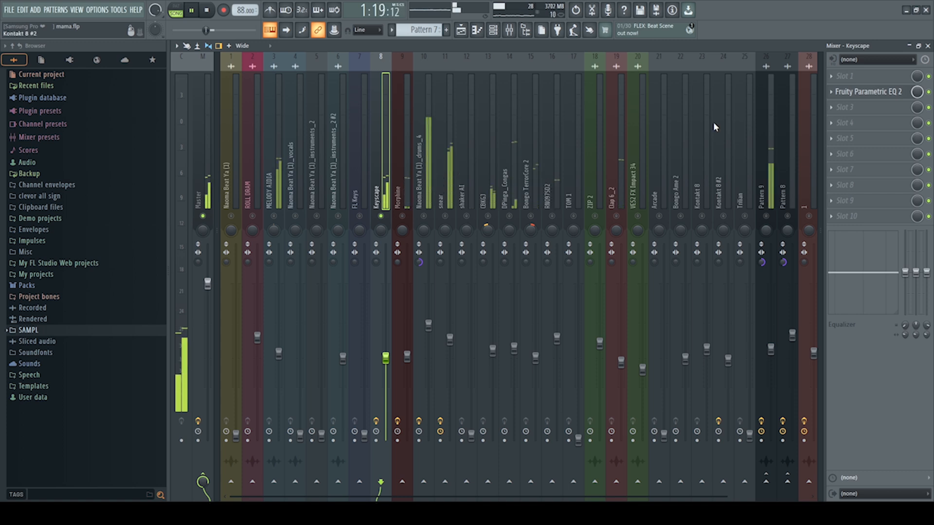
key("space")
Open Keyscape's Fruity Parametric EQ 2, examine its band 1 high-pass while playing the section, and close the plugin.
left_click(887, 98)
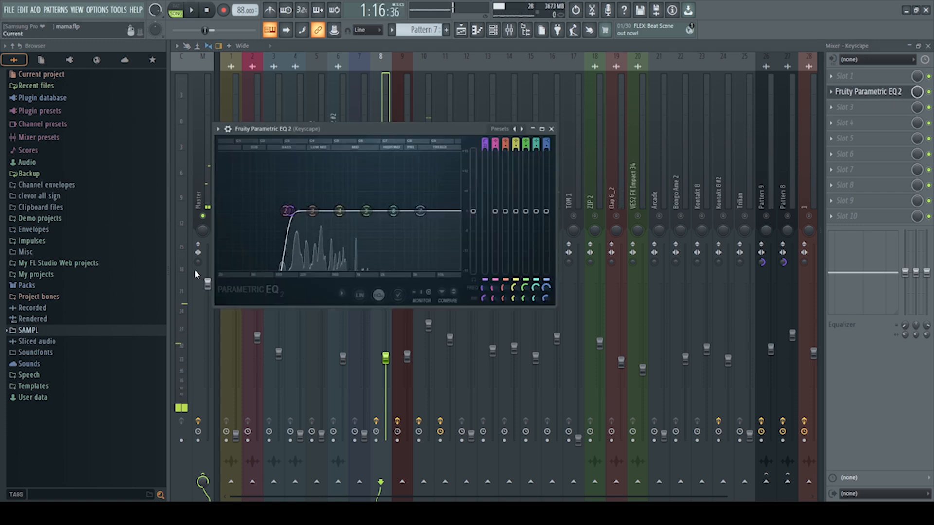
mouse_move(285, 233)
left_mouse_down()
mouse_move(295, 216)
mouse_move(311, 218)
mouse_move(300, 221)
left_mouse_up()
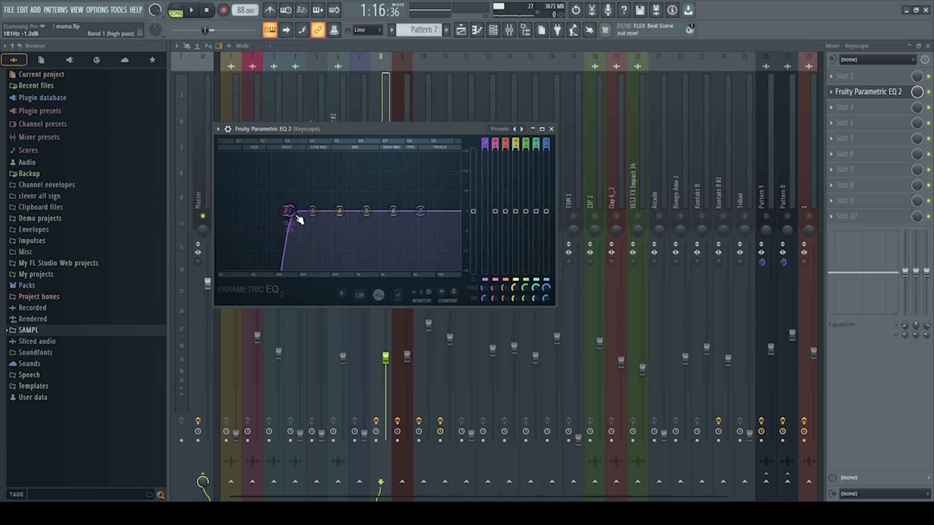
key("space")
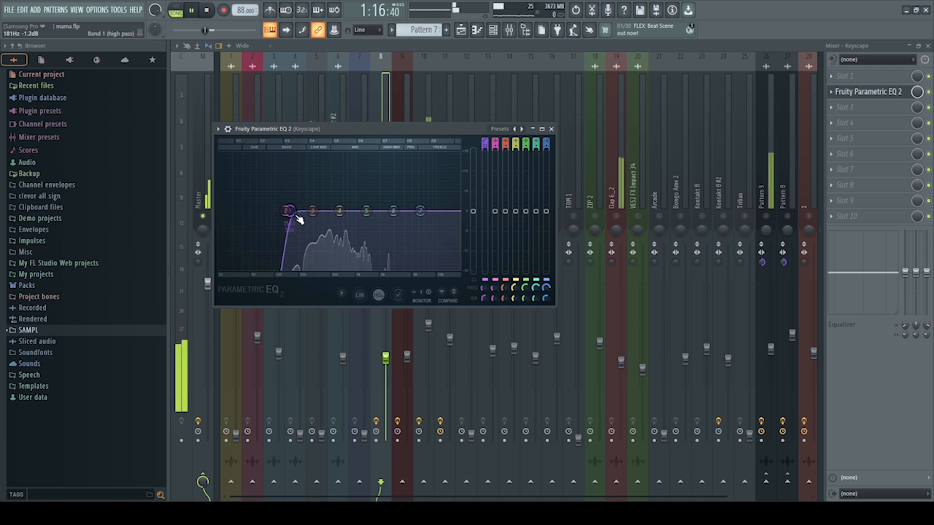
key("space")
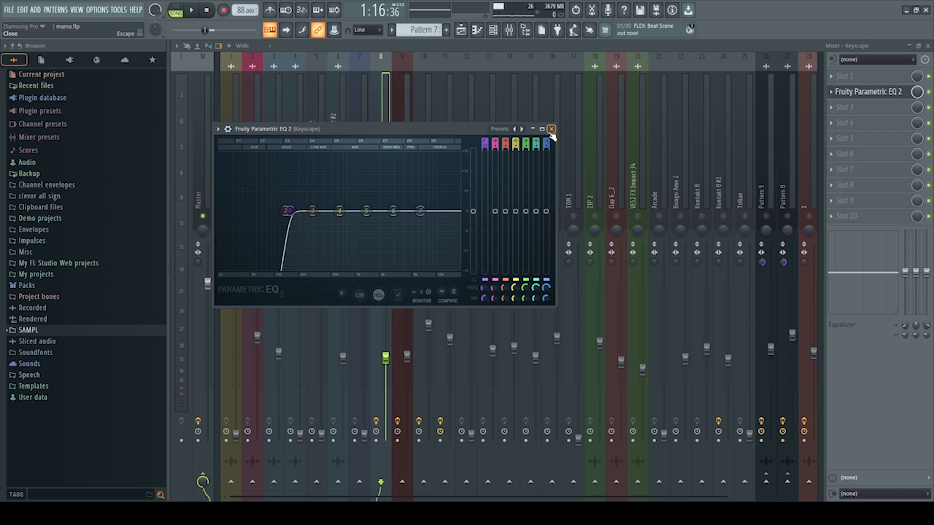
key("space")
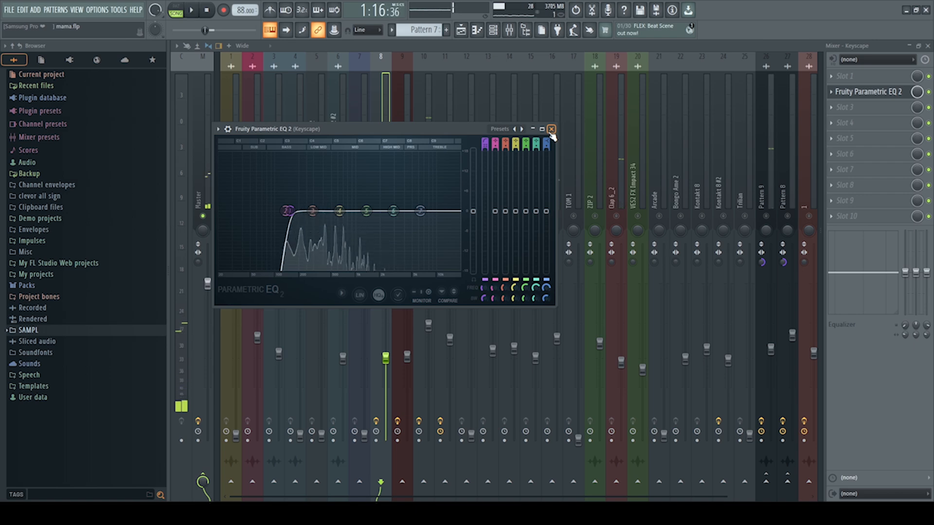
left_click(551, 130)
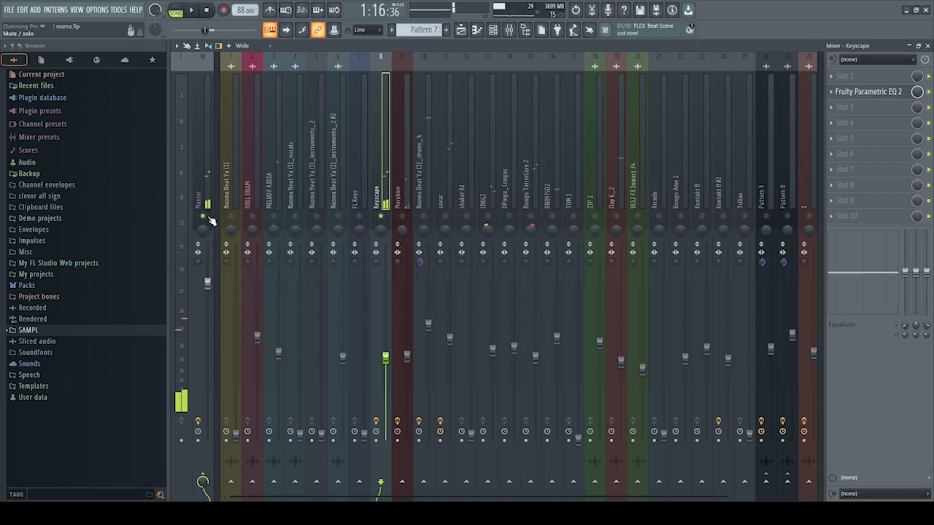
Play the section with all tracks unmuted, and solo the Morphine track to audition it alone.
key("space")
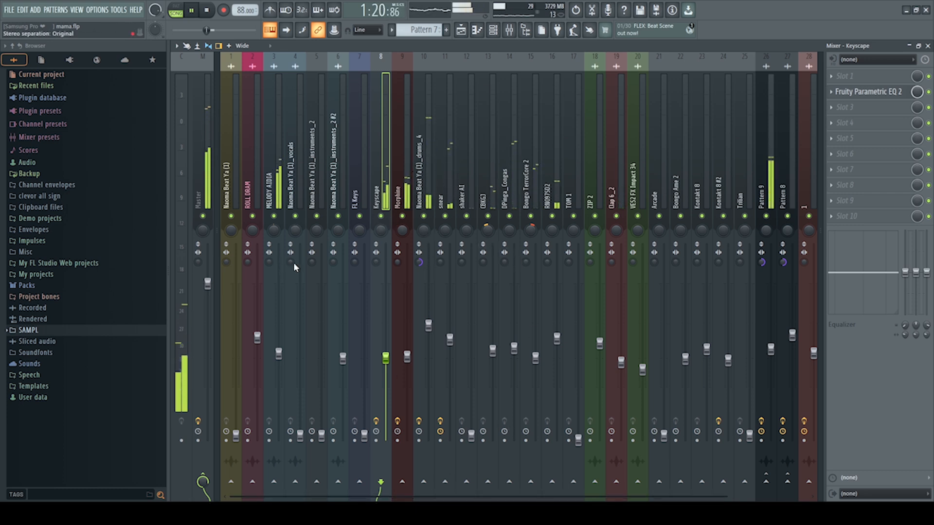
key("space")
left_click(401, 173)
key("space")
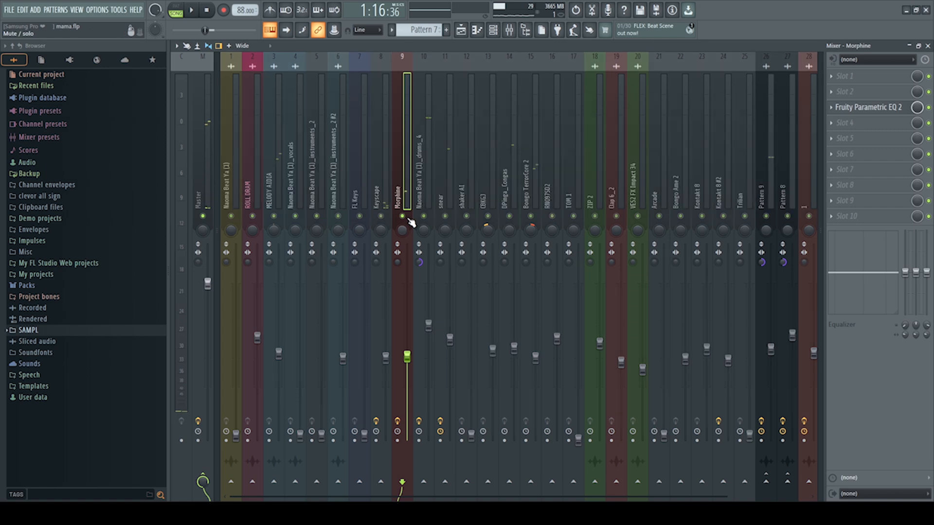
key("space")
key("space")
Switch to Pattern 2 in the channel rack, view Morphine's notes in the piano roll during playback, and close both windows.
key("F6")
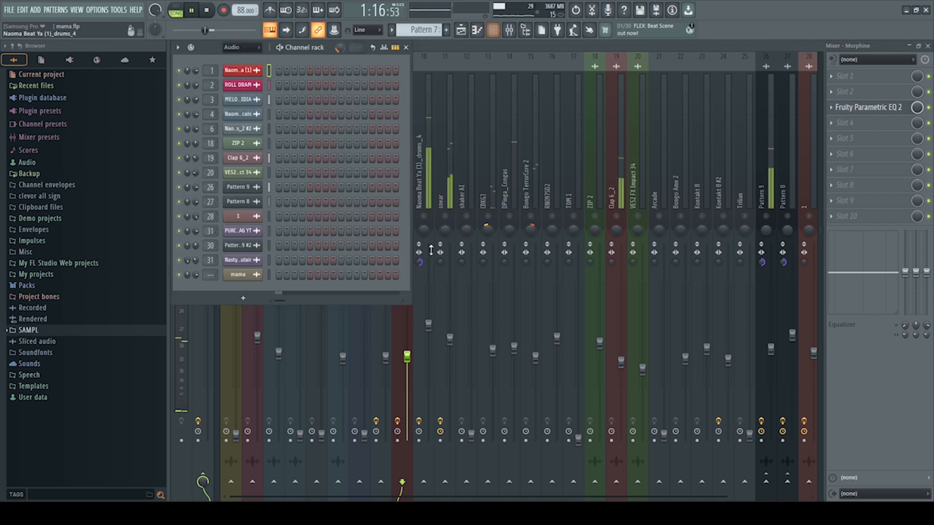
key("space")
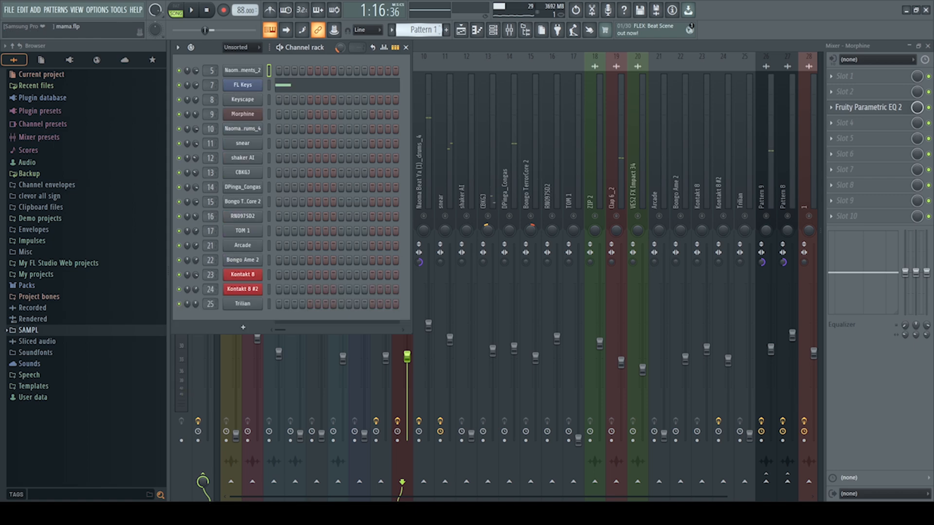
scroll(426, 30, "up", 1)
key("space")
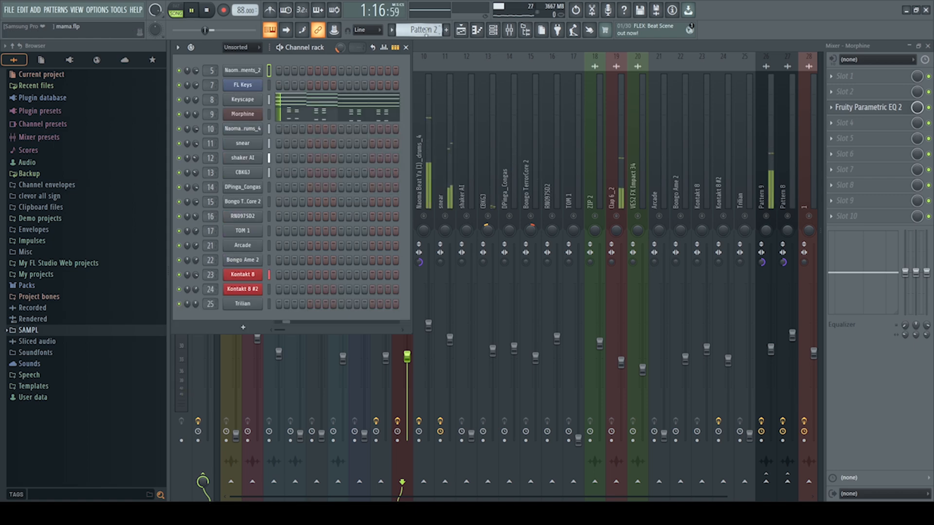
left_click(365, 116)
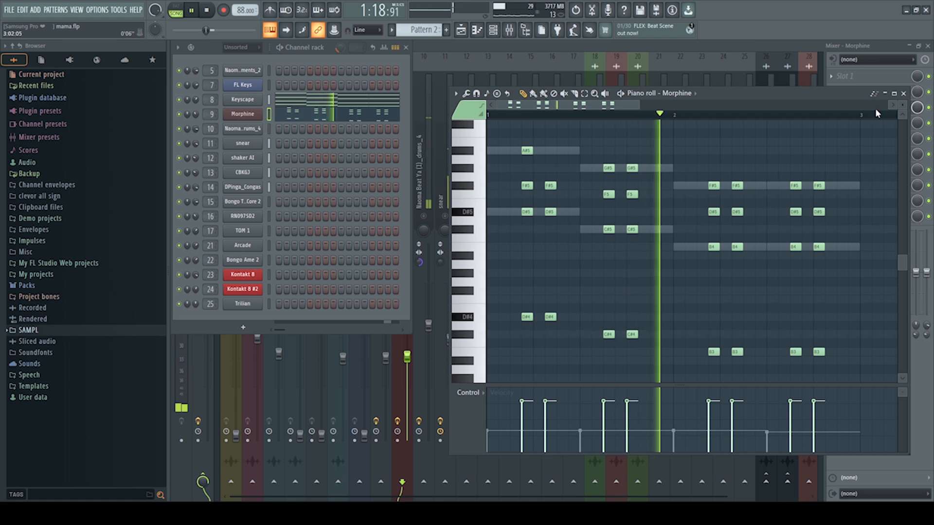
left_click(904, 94)
key("space")
left_click(406, 47)
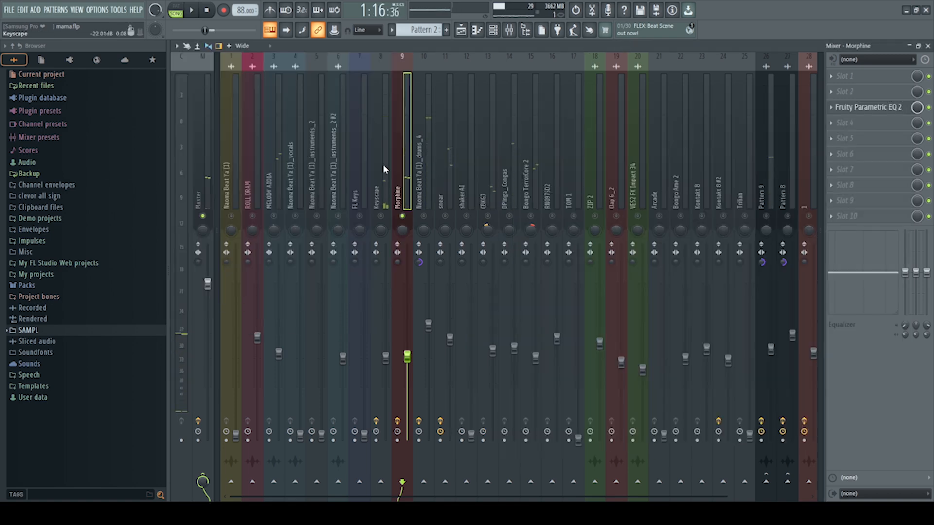
Open Morphine's Fruity Parametric EQ 2 and examine its low and high cuts while playing the section.
left_click(876, 110)
key("space")
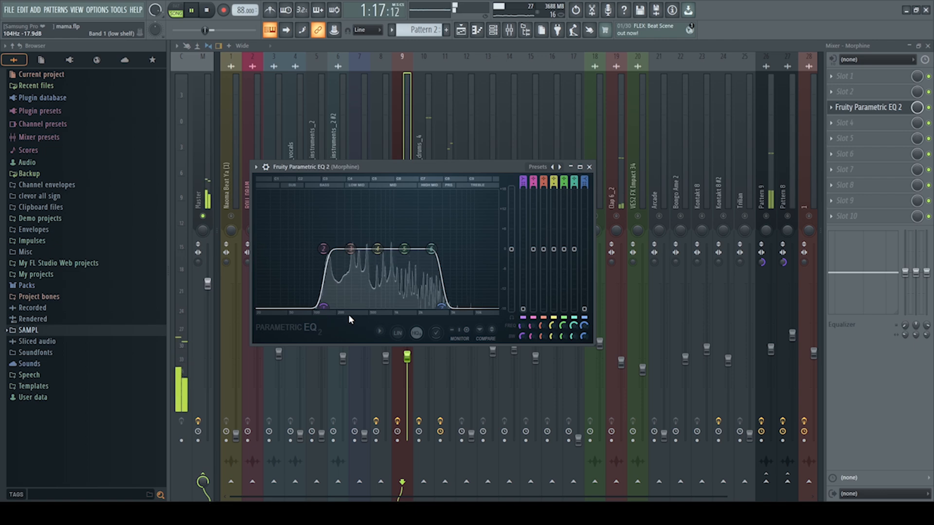
key("space")
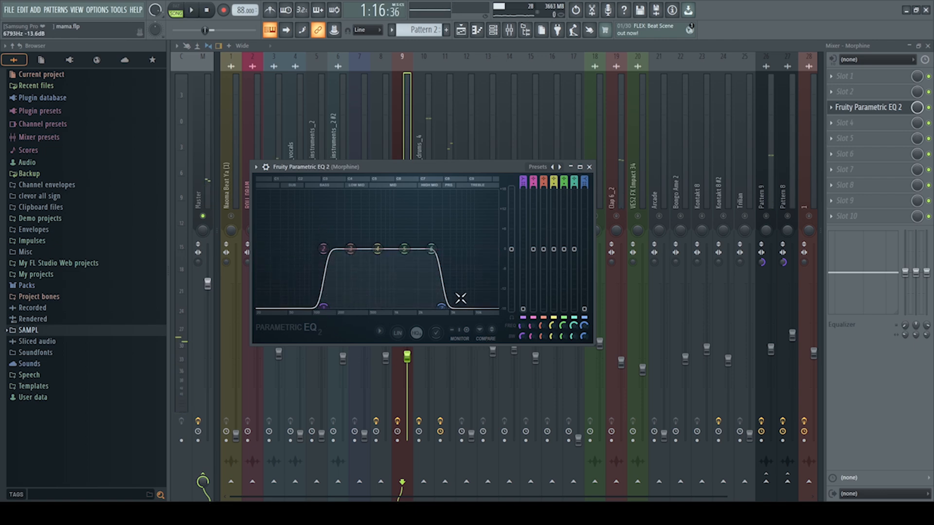
key("space")
key("space")
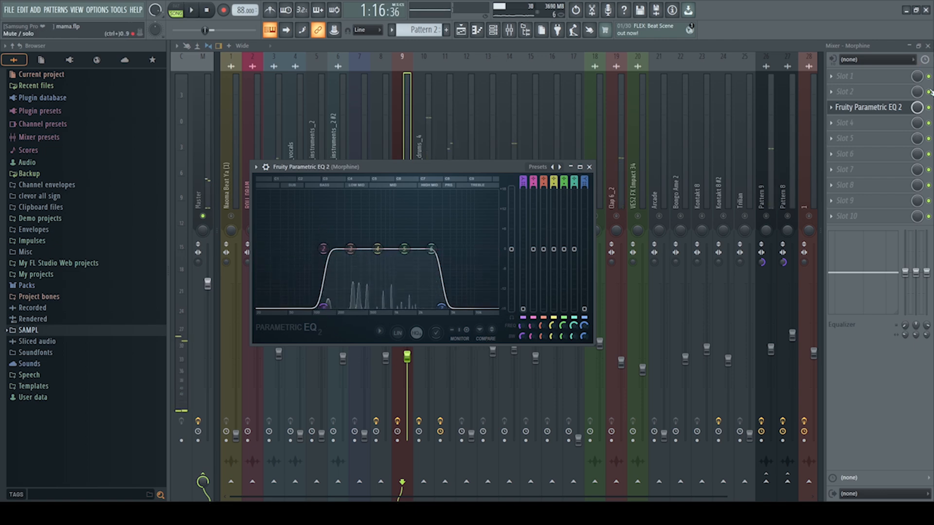
Return to the mixer and compare Morphine's sound with its Fruity Parametric EQ 2 bypassed and enabled, leaving the EQ on.
left_click(928, 46)
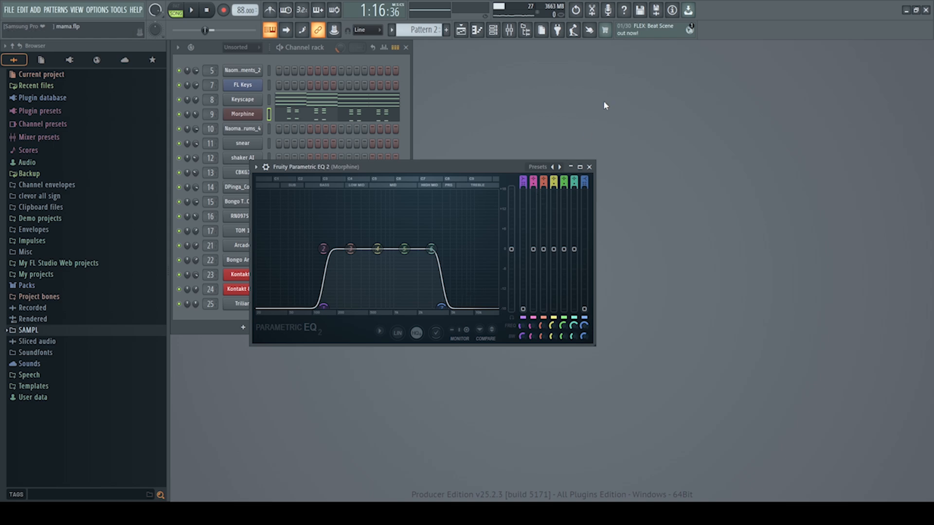
left_click(506, 31)
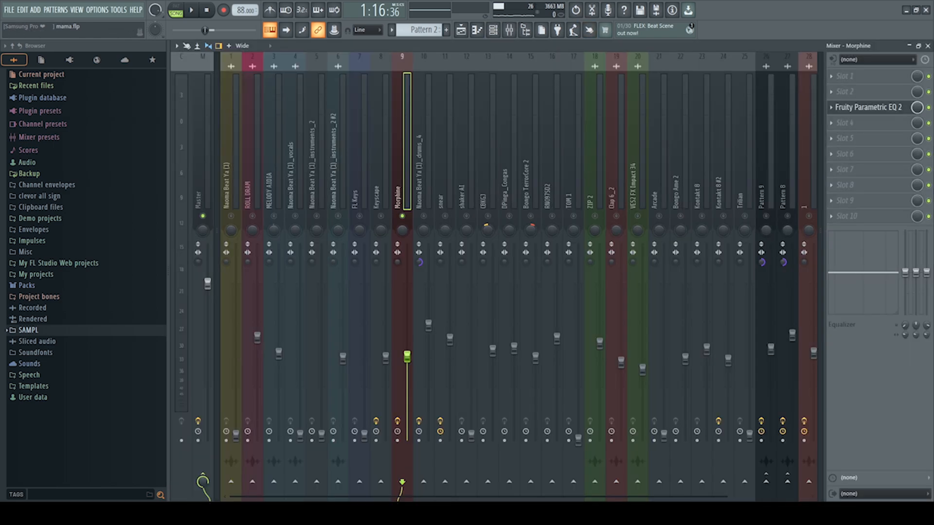
key("space")
left_click(929, 109)
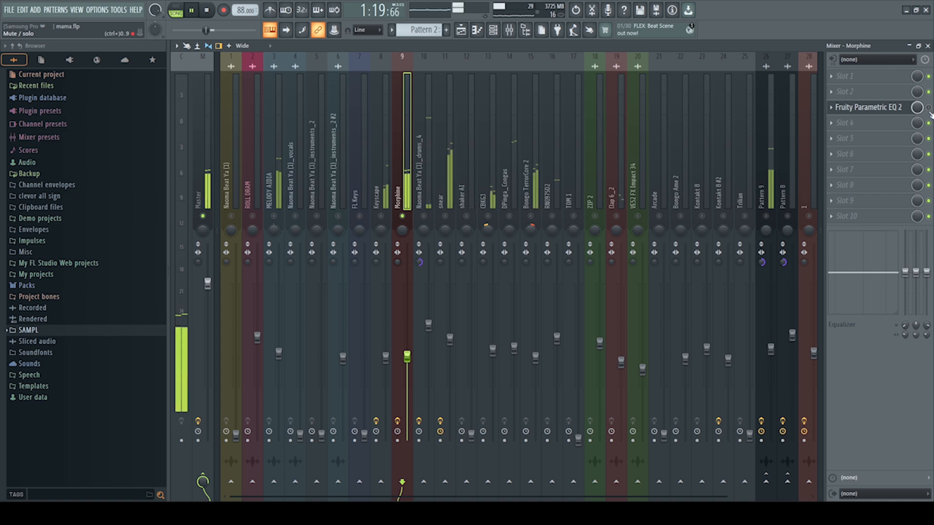
key("space")
key("space")
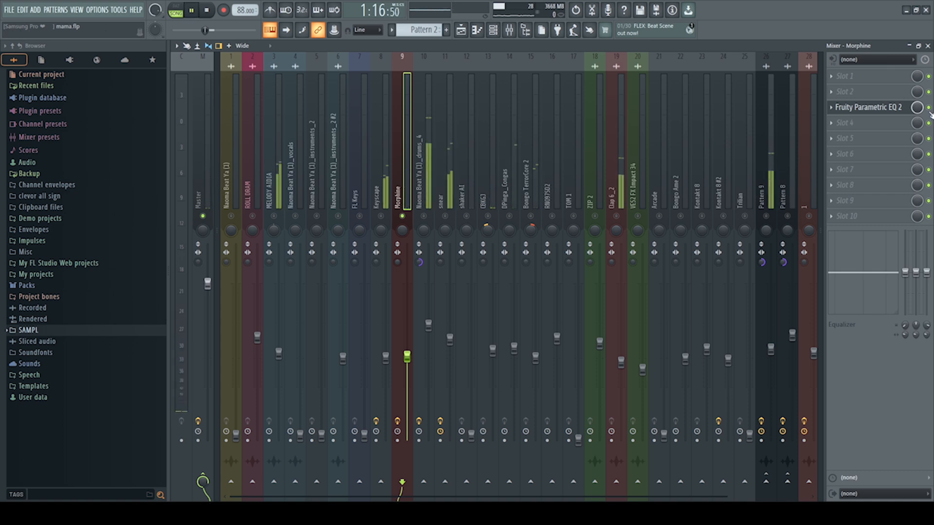
key("space")
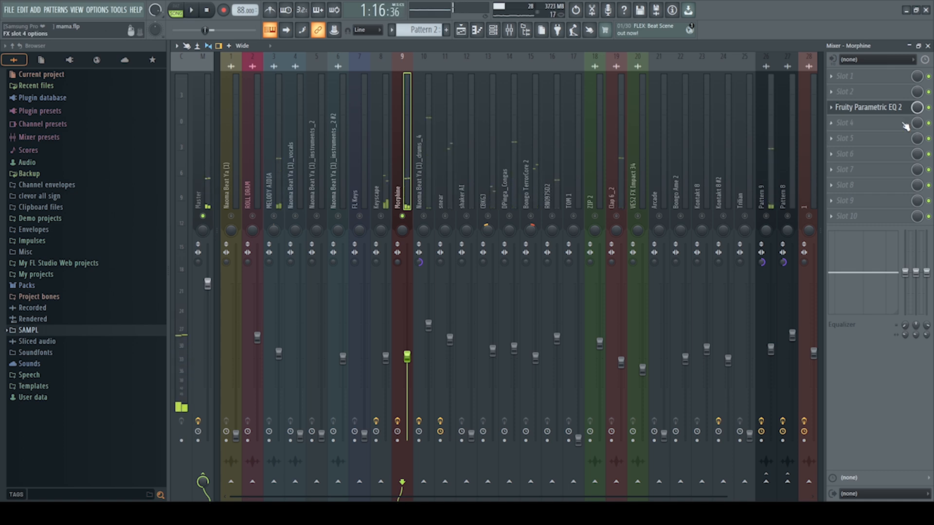
Select the Naoma Beat Ya (1)_drums_4 track, unmute all tracks, and play the full mix while viewing the remaining mixer tracks.
left_click(427, 216)
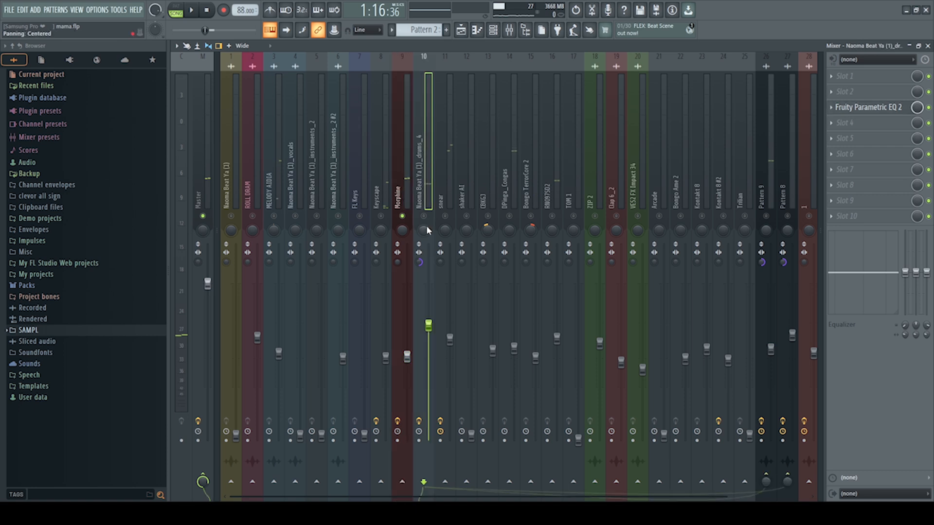
key("space")
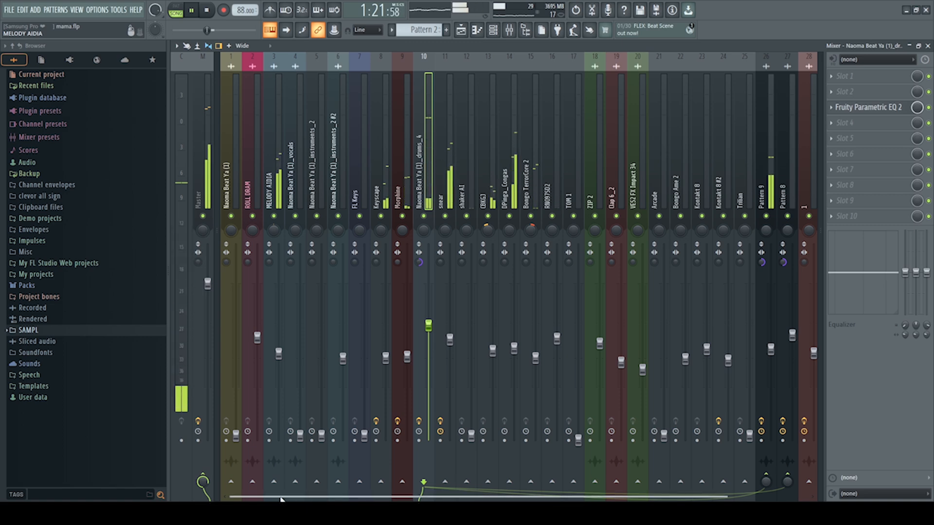
left_click_drag(282, 500, 389, 499)
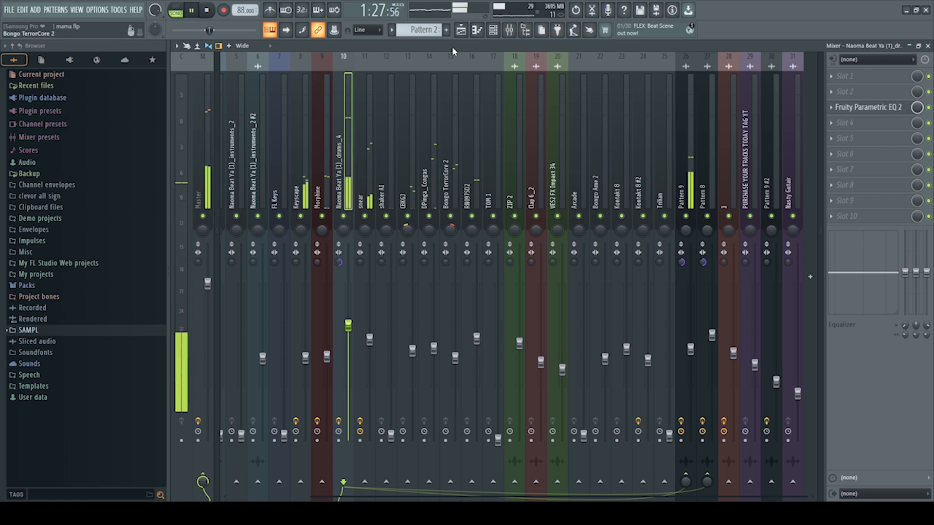
Open the playlist, stop playback, and clear the time selection starting at bar 29.
left_click(464, 34)
key("space")
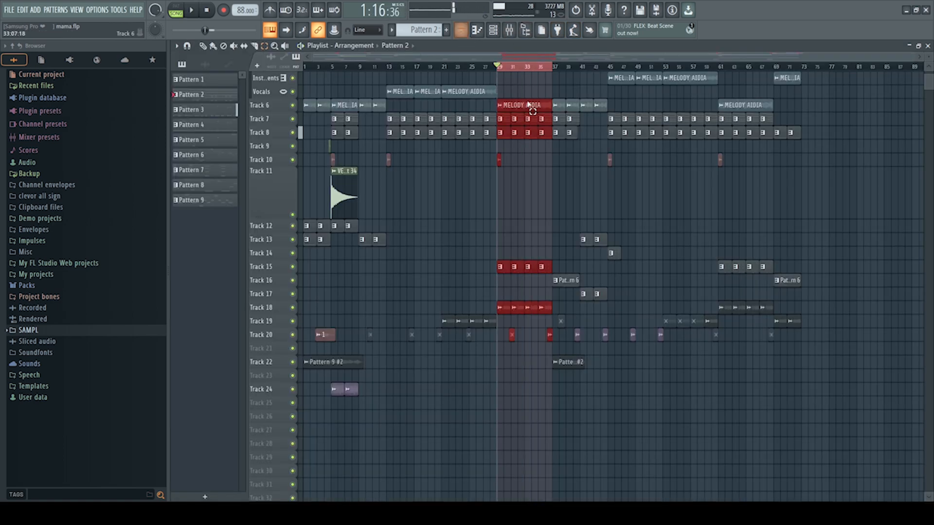
left_click(515, 77)
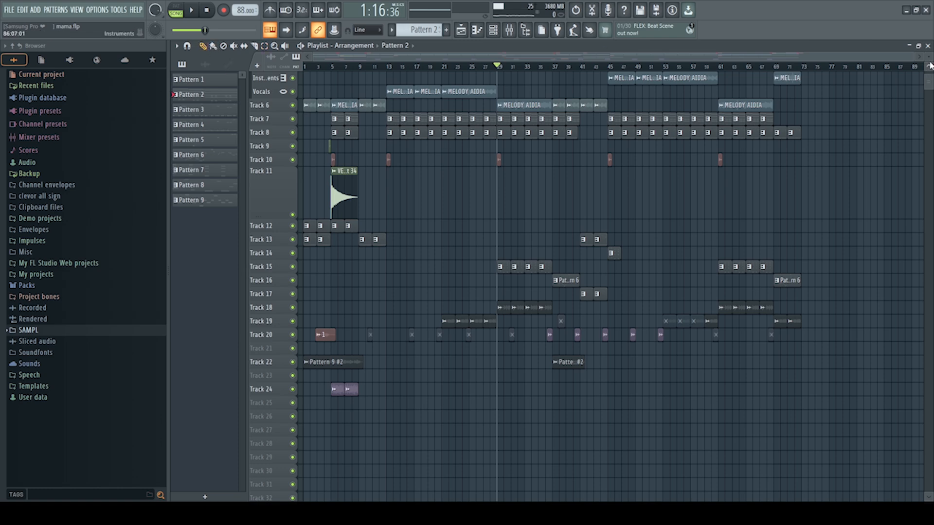
Enlarge the playlist tracks, look through the lower ones, and play the arrangement from bar 5.
scroll(606, 287, "up", 2)
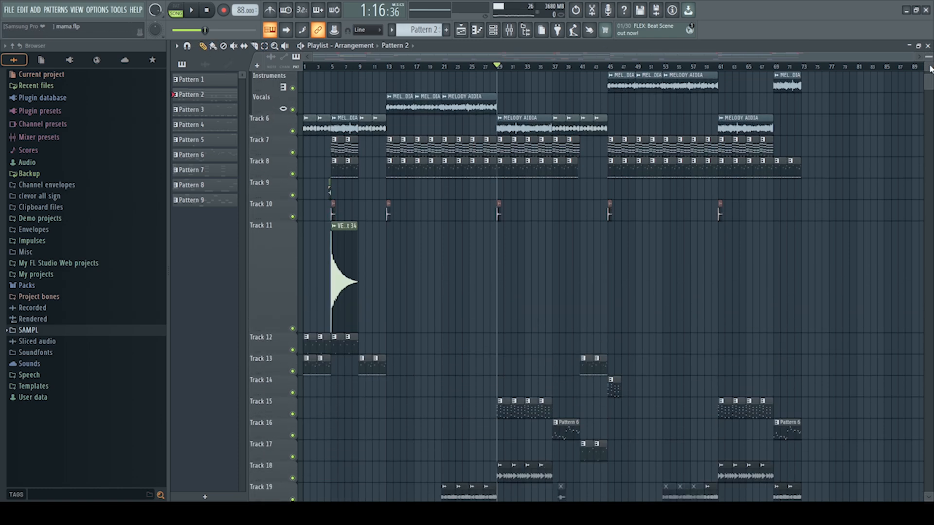
scroll(853, 111, "down", 3)
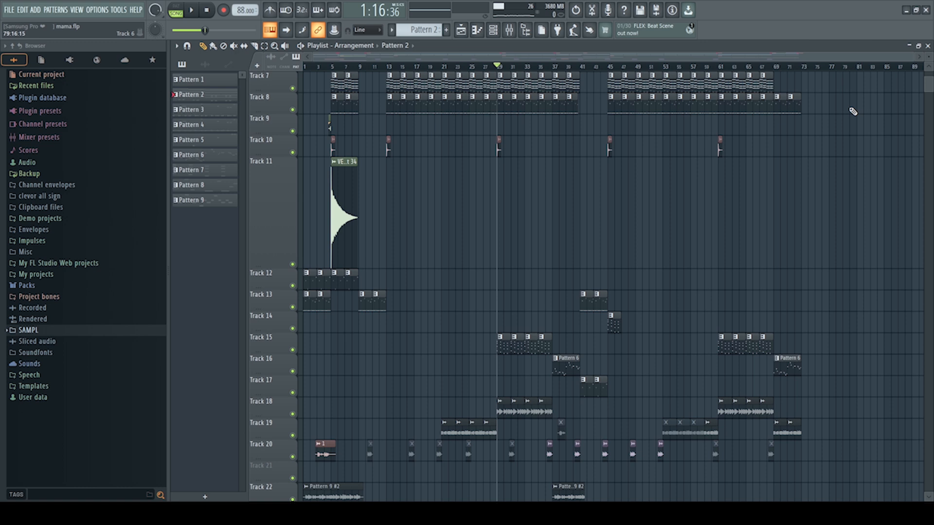
scroll(850, 122, "down", 3)
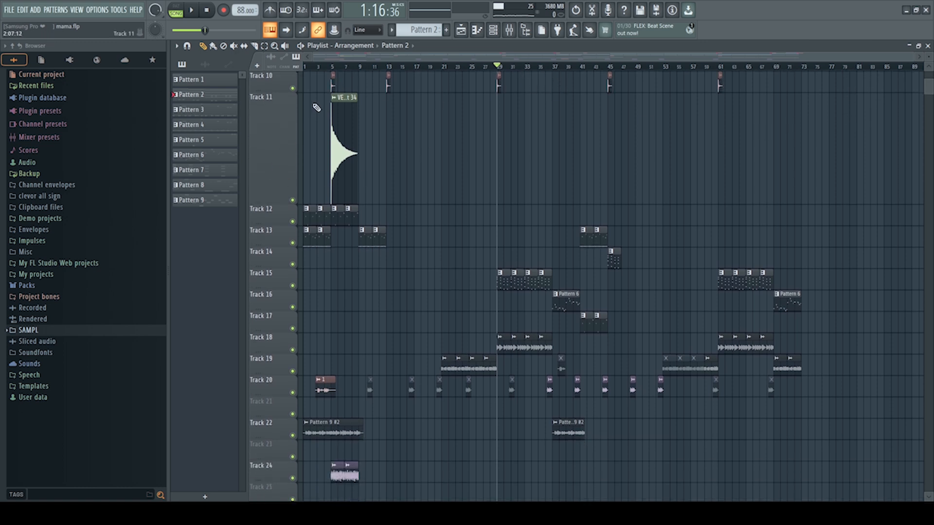
left_click(334, 66)
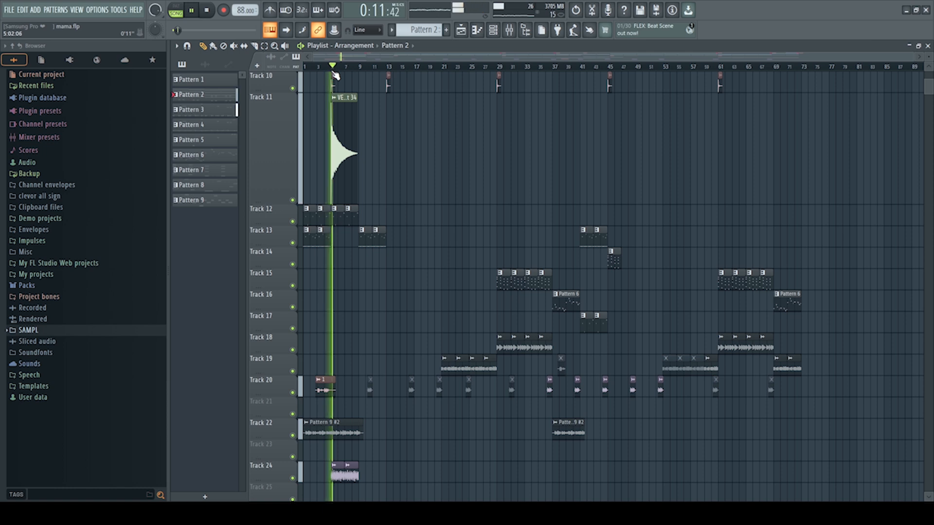
Solo Track 11, check the VES2 FX Impact 34 channel in the mixer, and return to the playlist.
right_click(292, 200)
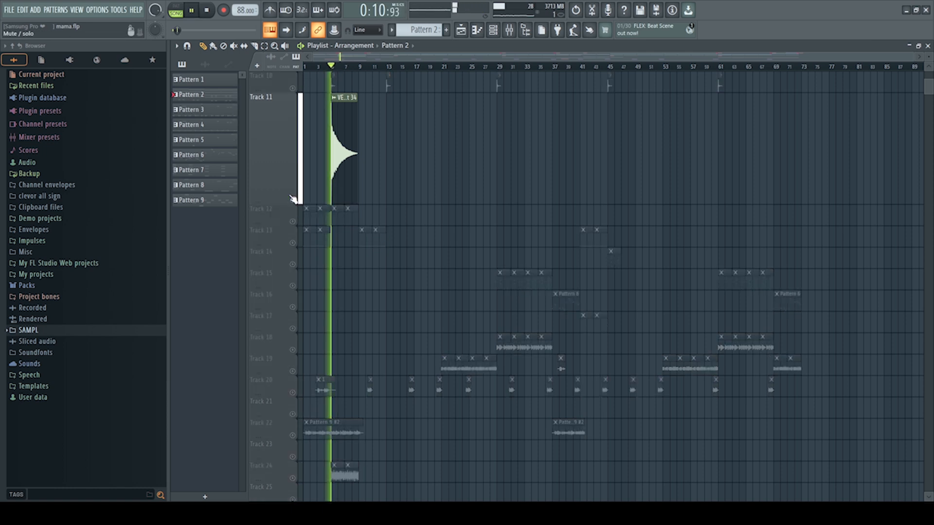
left_click(509, 29)
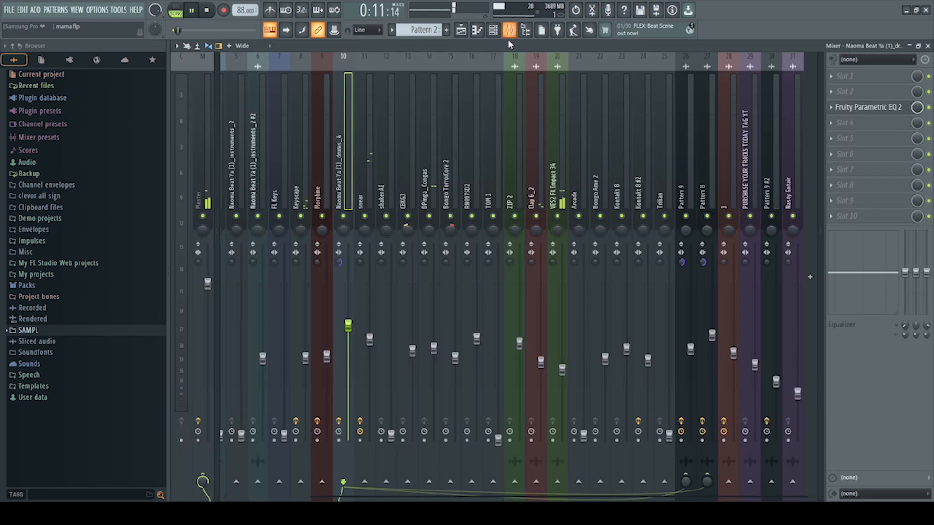
key("space")
left_click(562, 192)
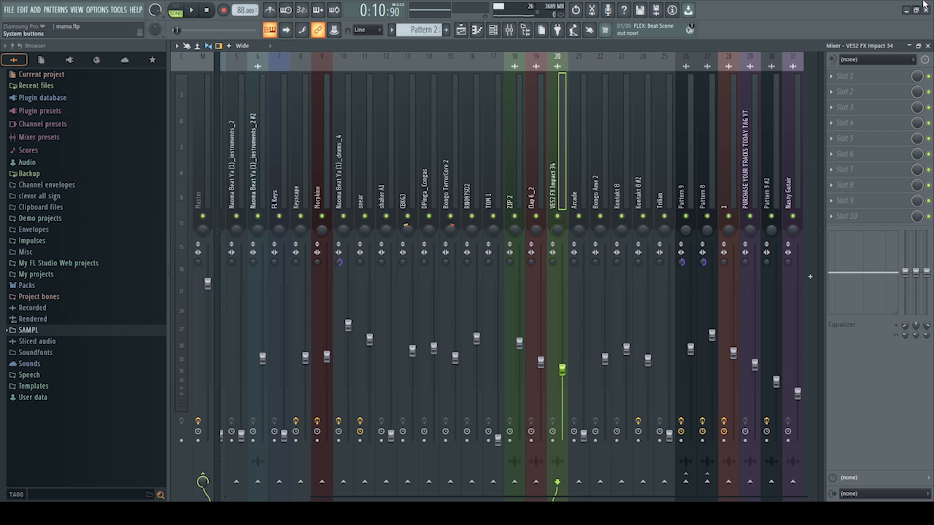
left_click(927, 45)
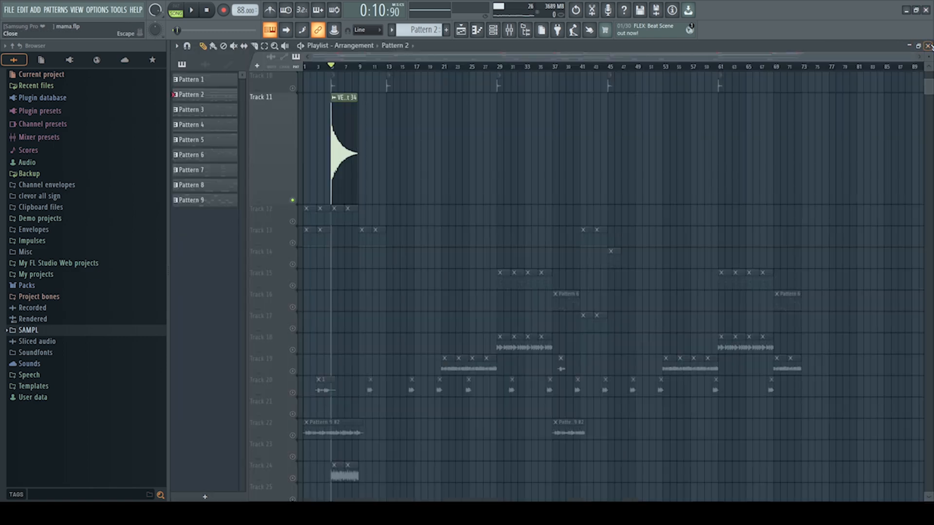
Play the soloed impact and bring Tracks 12, 13, 7 and 8 back into the mix alongside it.
key("space")
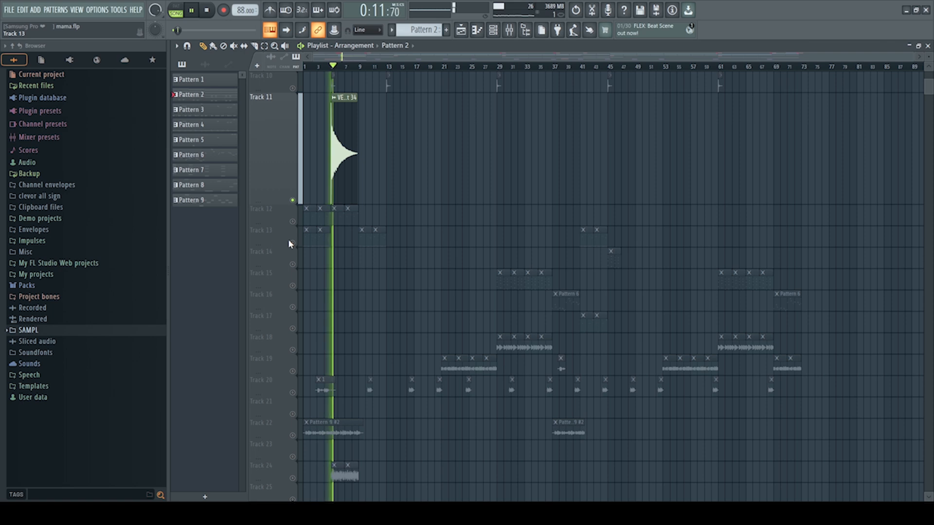
left_click(298, 240)
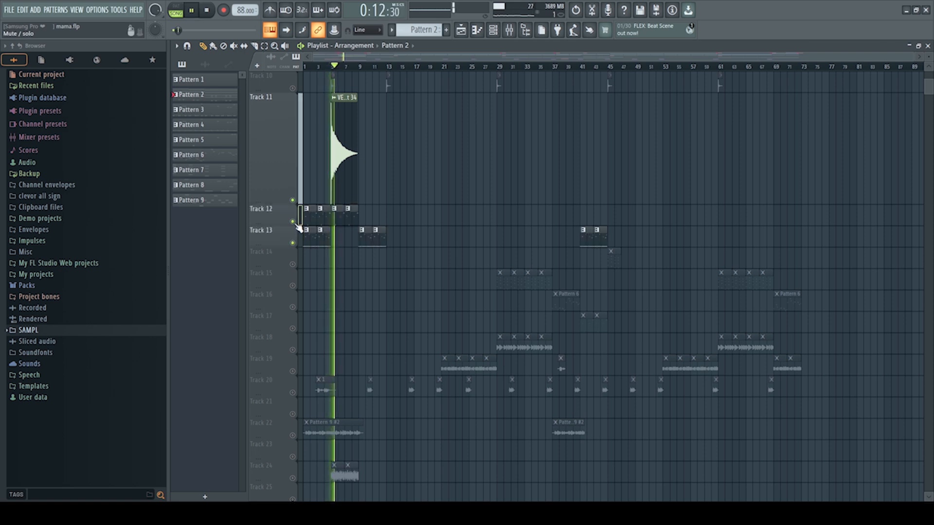
scroll(496, 217, "up", 4)
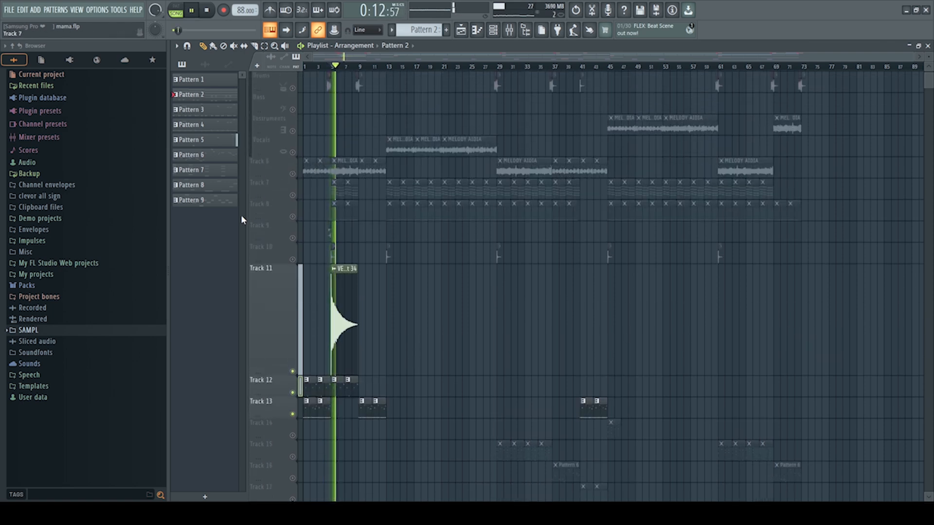
left_click(292, 174)
left_click(292, 174)
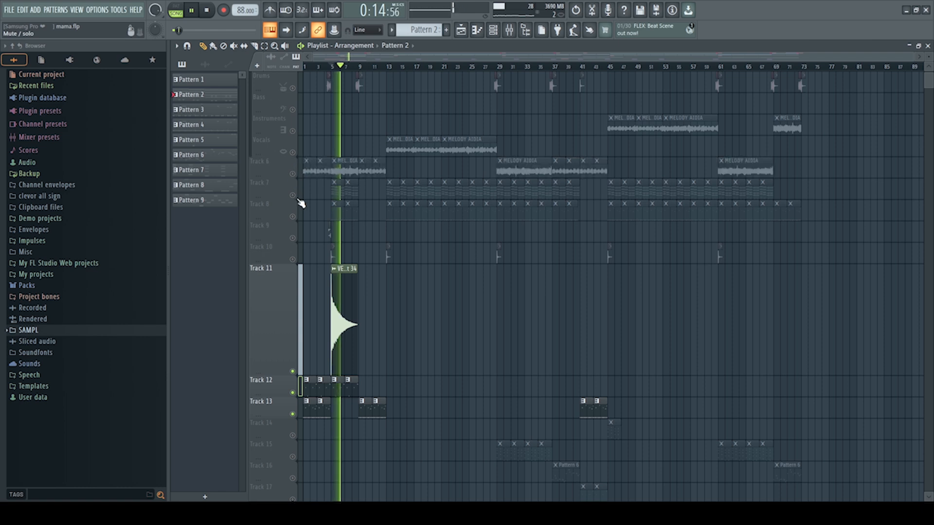
left_click(292, 195)
scroll(391, 216, "down", 1)
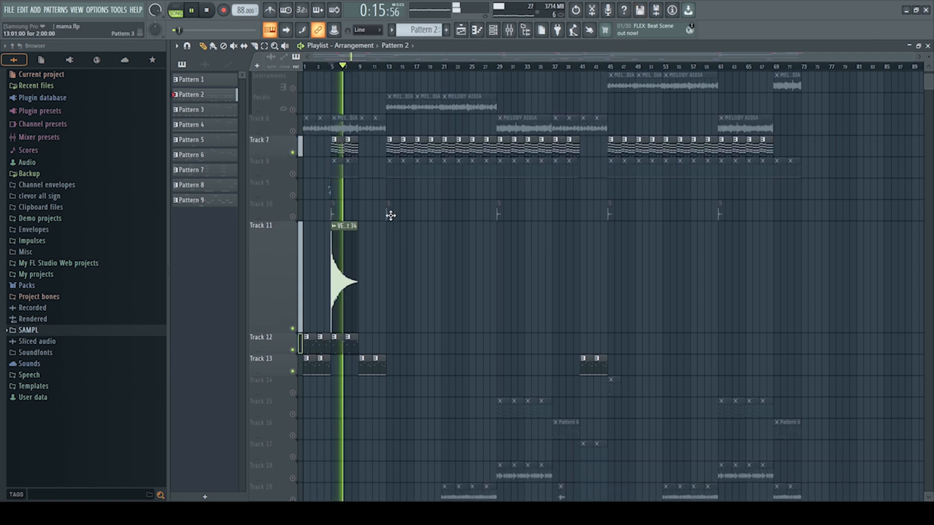
left_click(292, 173)
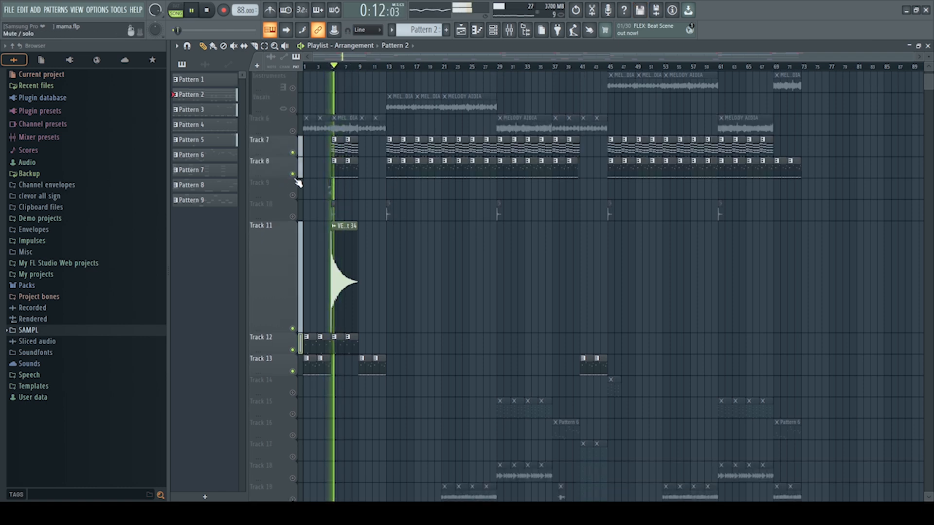
Unmute the Drums track and play the active tracks from bar 8.
scroll(357, 211, "up", 2)
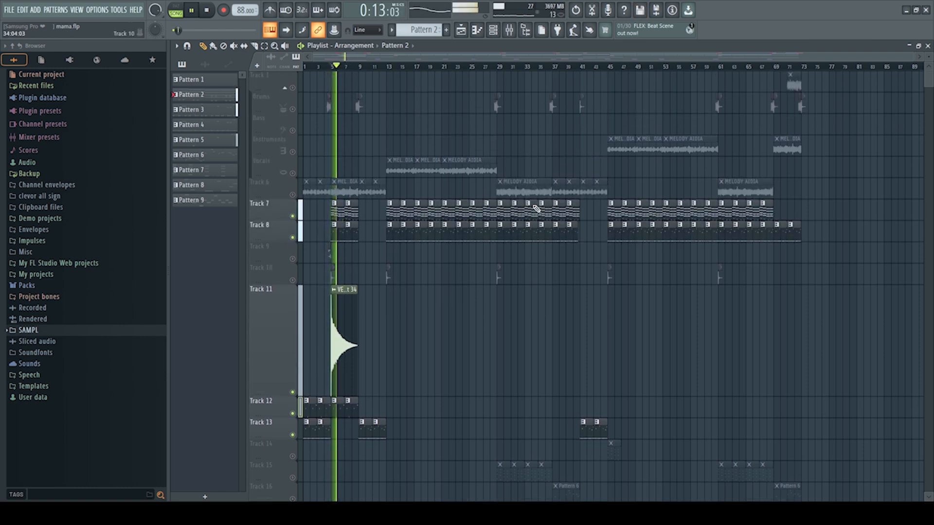
left_click(293, 109)
key("space")
left_click(359, 68)
key("space")
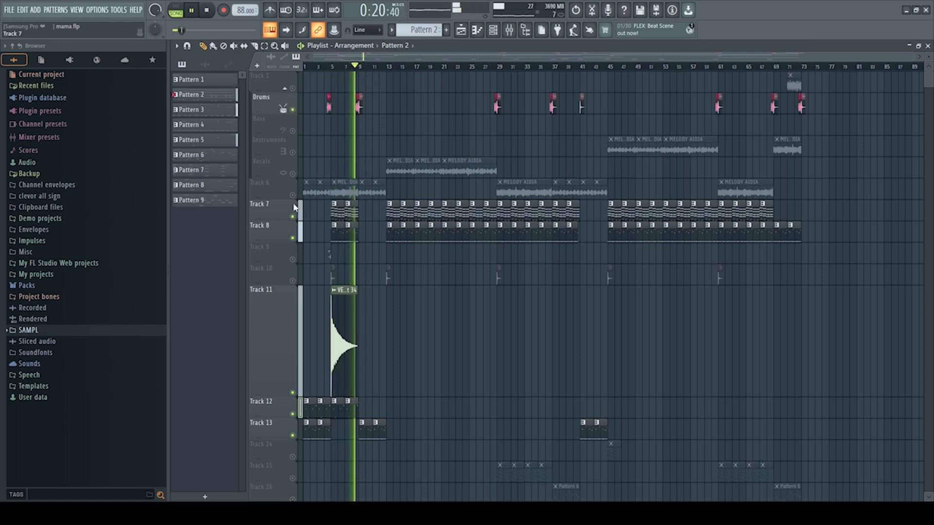
Solo the Drums track, check the ROLL DRAM channel in the mixer, stop playback, and return to the playlist.
right_click(292, 109)
left_click(510, 30)
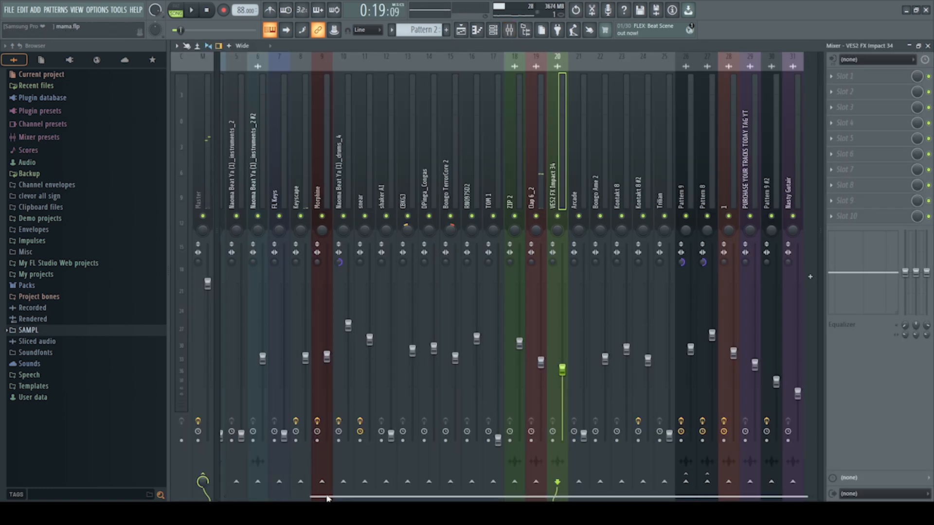
left_click_drag(327, 499, 245, 499)
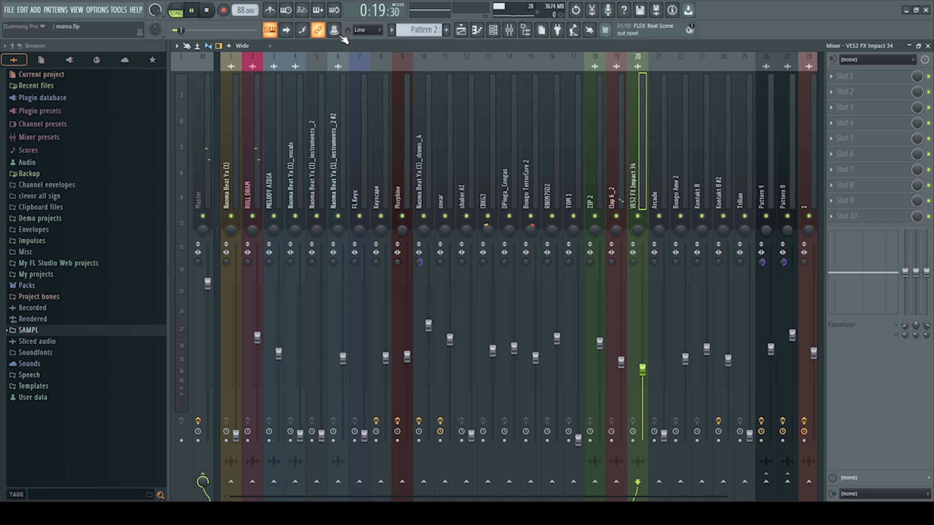
left_click(456, 51)
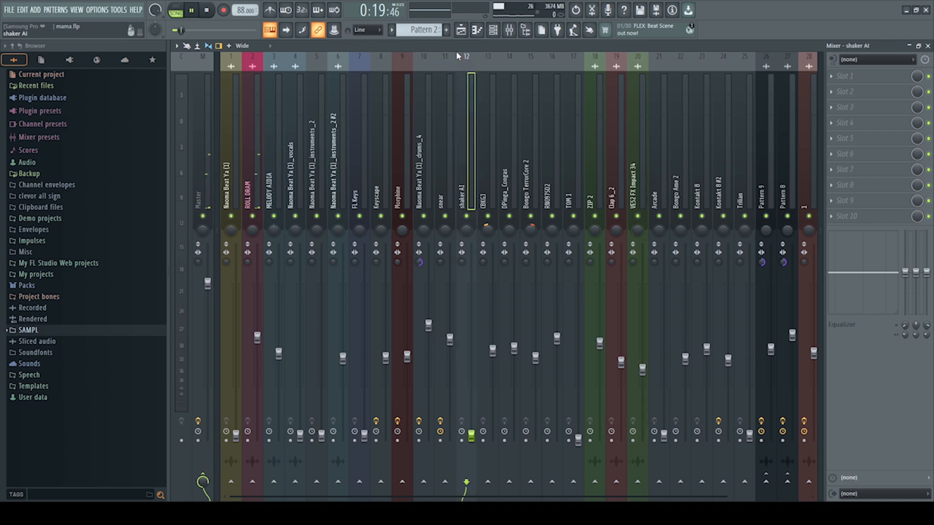
left_click(248, 192)
key("space")
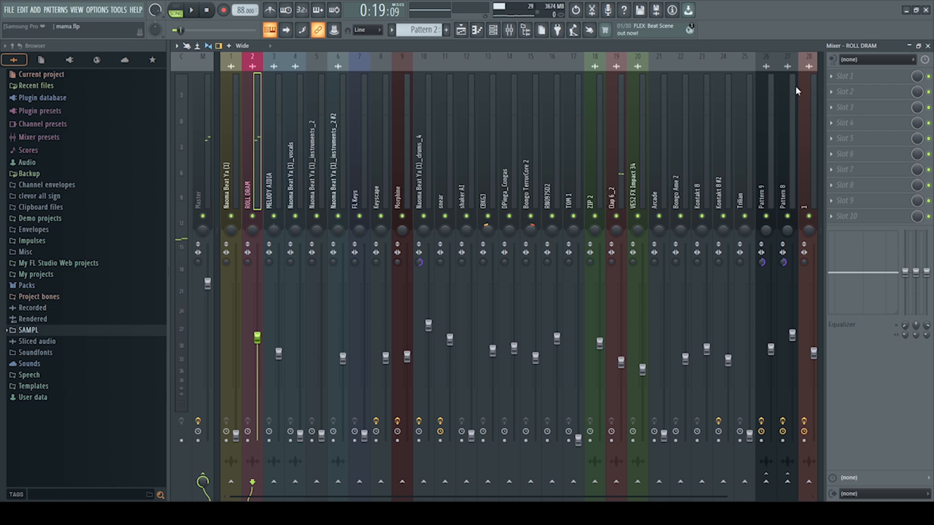
left_click(928, 45)
Unmute all playlist tracks again and play the full arrangement from bar 8 while viewing the lower tracks.
right_click(292, 196)
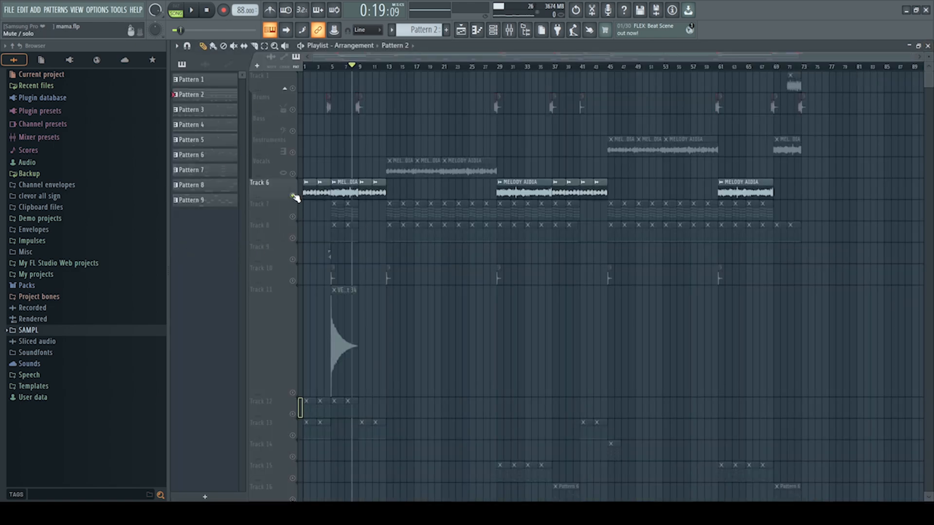
right_click(293, 196)
key("space")
scroll(565, 241, "down", 4)
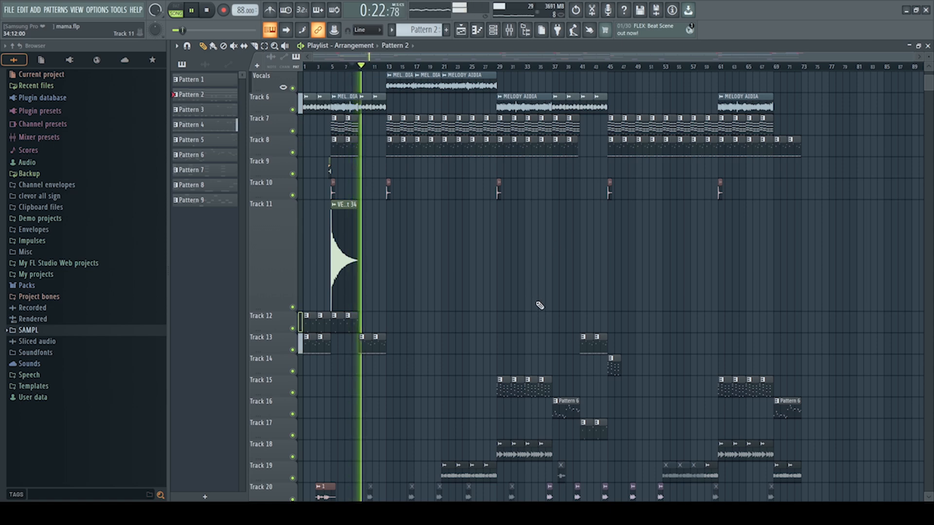
scroll(513, 338, "down", 6)
scroll(506, 347, "down", 4)
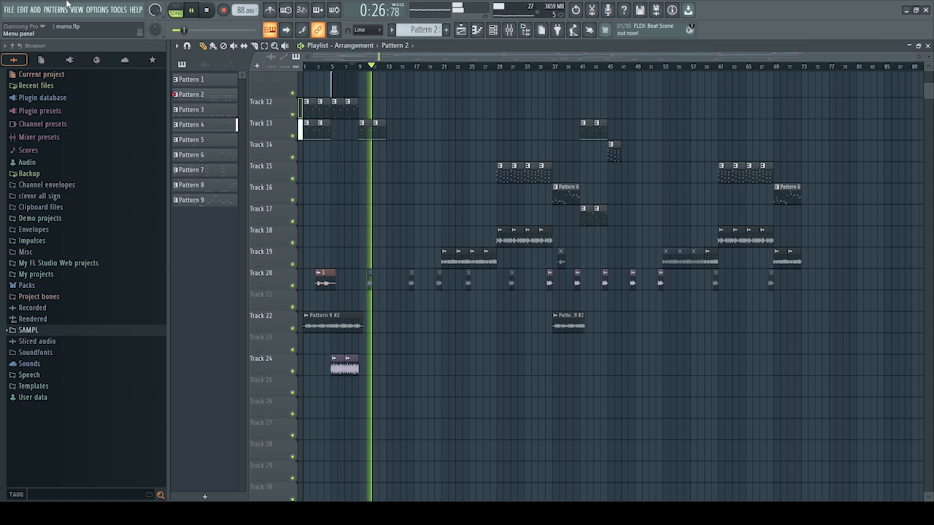
key("space")
scroll(554, 88, "up", 3)
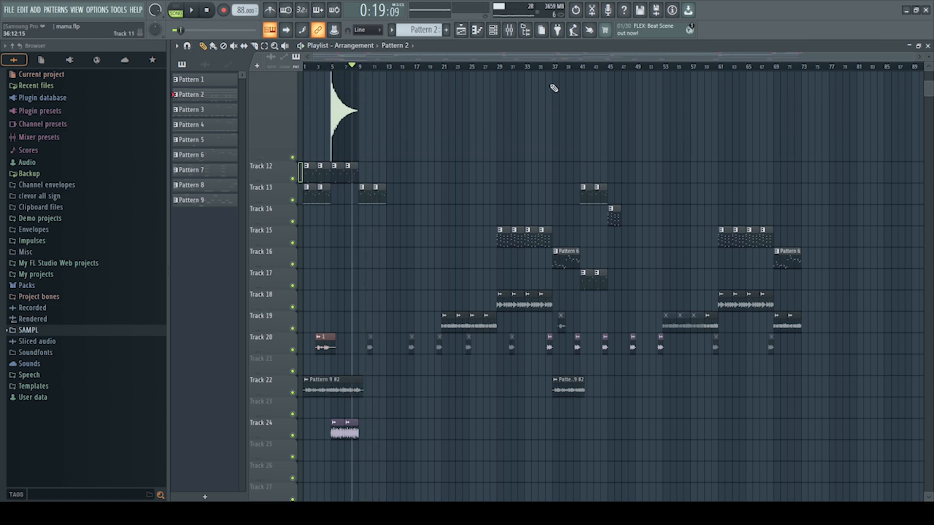
Inspect the effect slots of the mixer channels from ZIP 2 through Pattern 8.
left_click(509, 30)
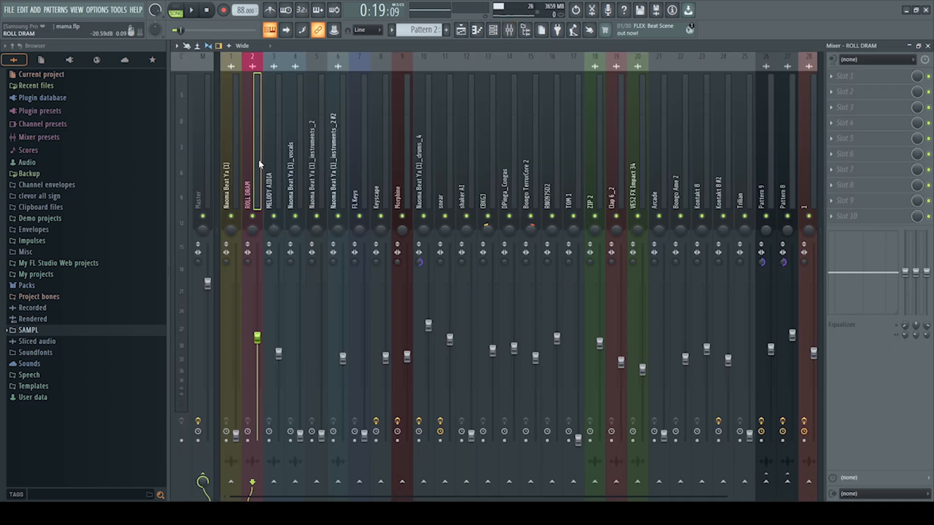
left_click(784, 156)
left_click(726, 156)
left_click(657, 158)
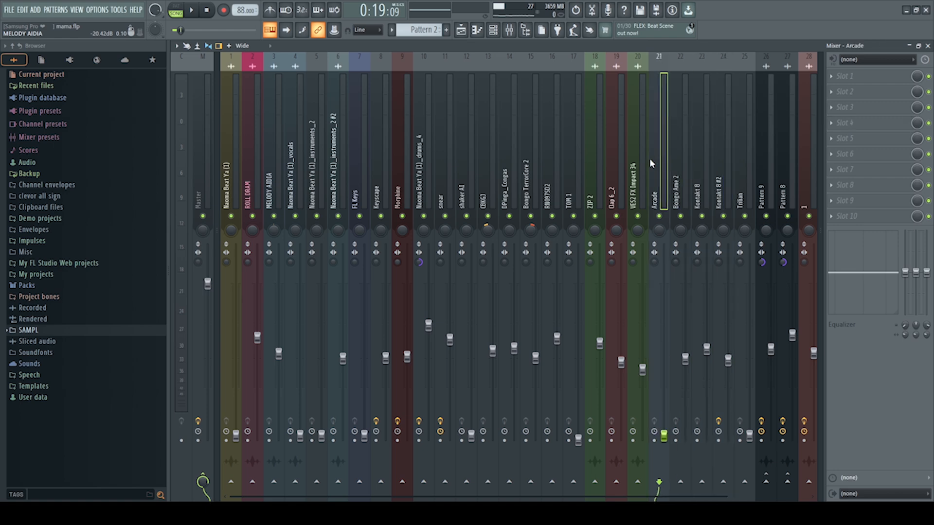
left_click(632, 161)
left_click(590, 170)
left_click(707, 174)
left_click(744, 173)
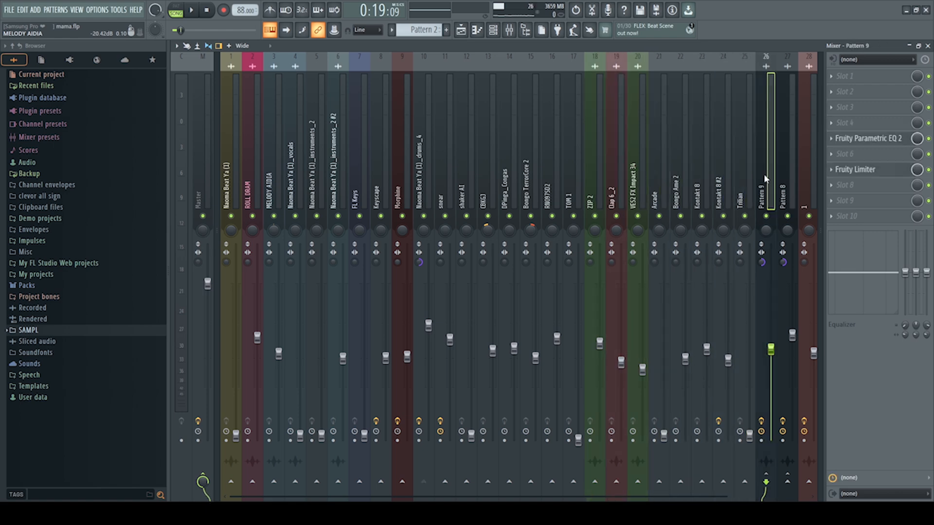
left_click(778, 173)
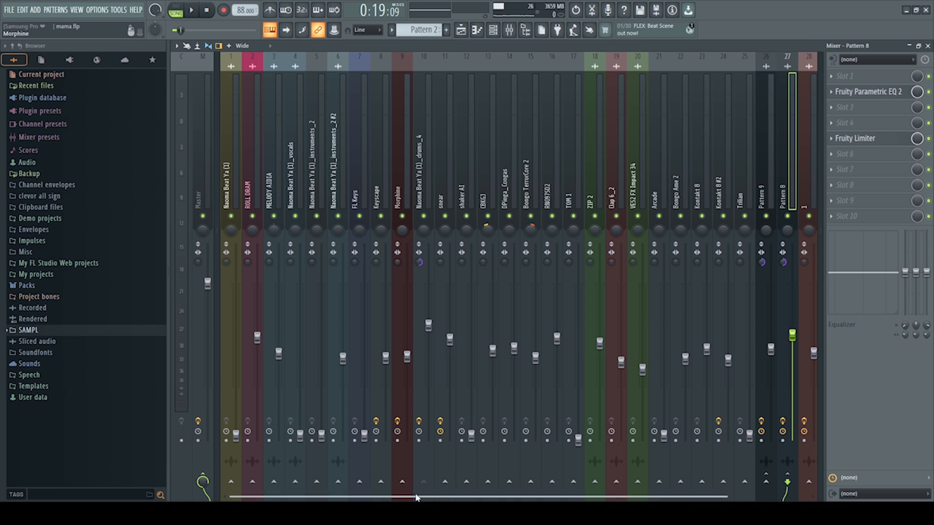
Select the Master channel and view its Fruity Compressor and the first Fruity Limiter, closing each one.
left_click_drag(416, 498, 526, 497)
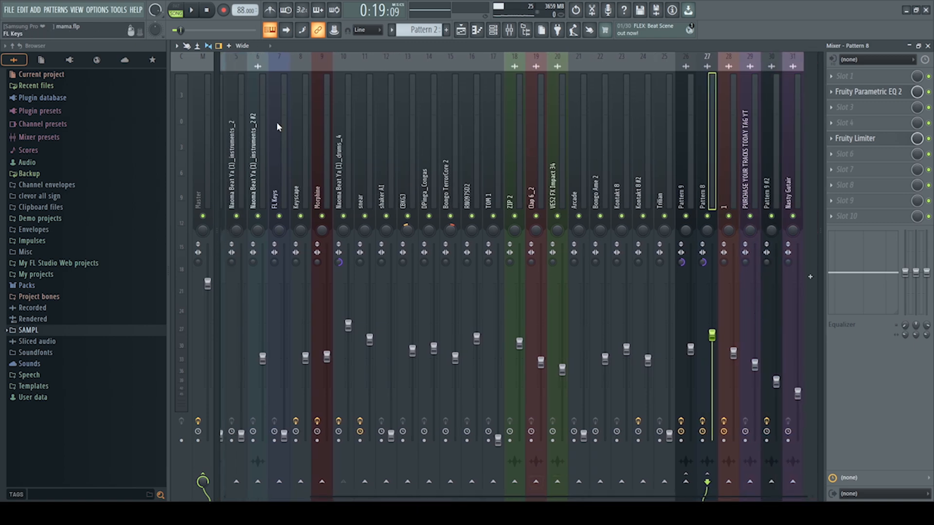
left_click(213, 186)
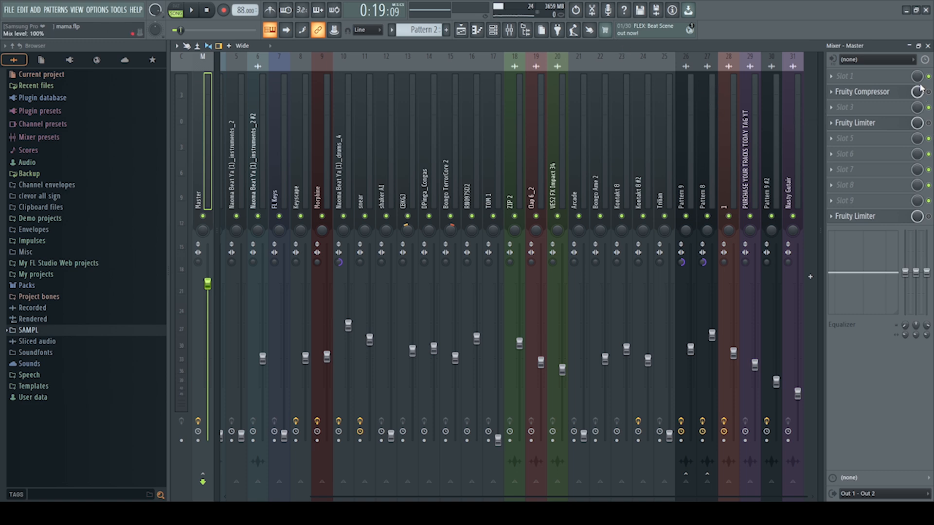
left_click(896, 97)
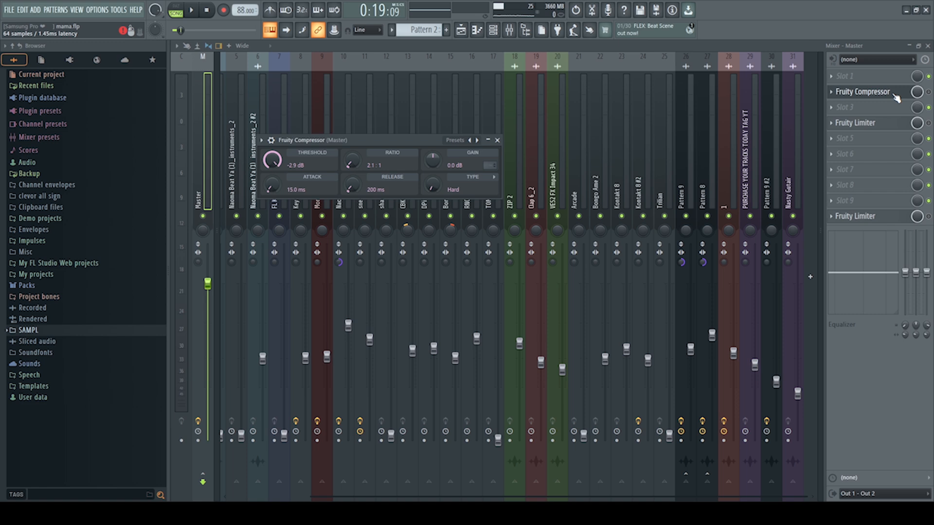
left_click(896, 97)
left_click(878, 125)
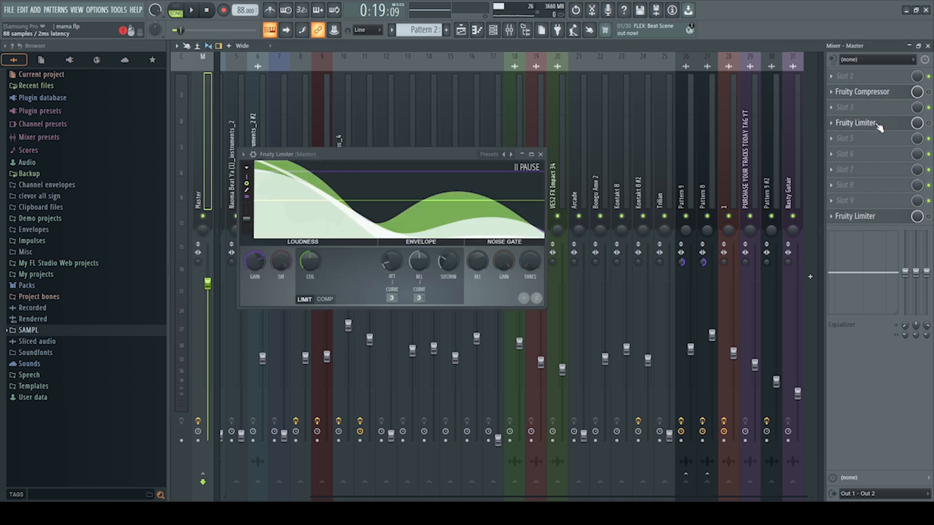
left_click(878, 125)
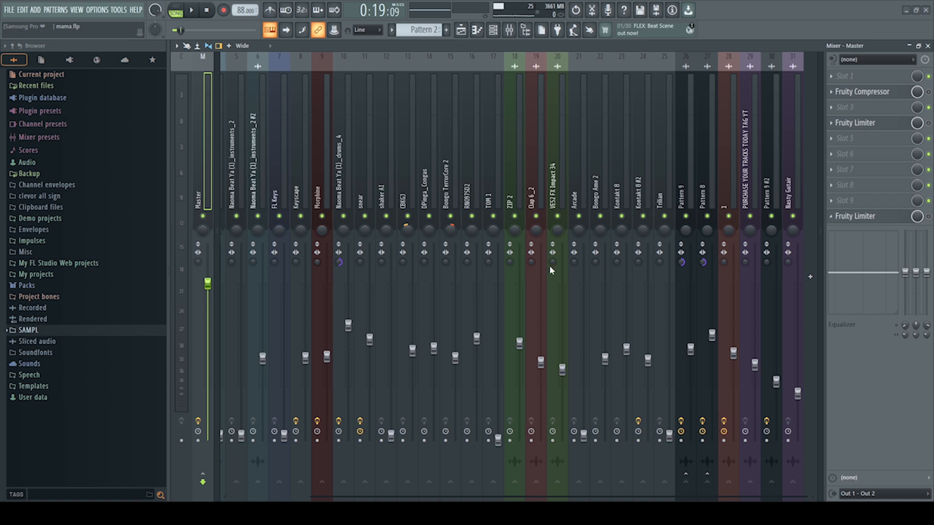
Solo mixer channel 1 and playlist Track 20, play from bar 3, watch the channel in the mixer, and stop playback.
left_click_drag(243, 195, 725, 194)
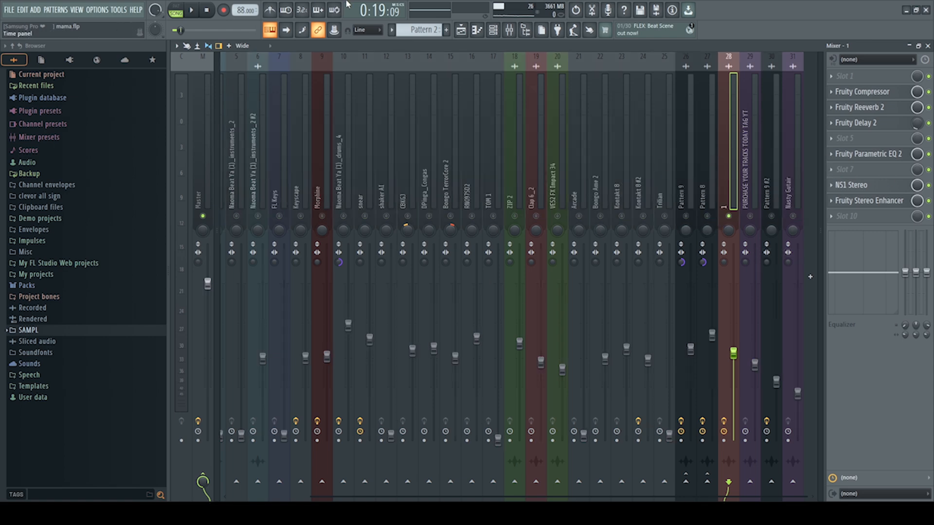
left_click(460, 30)
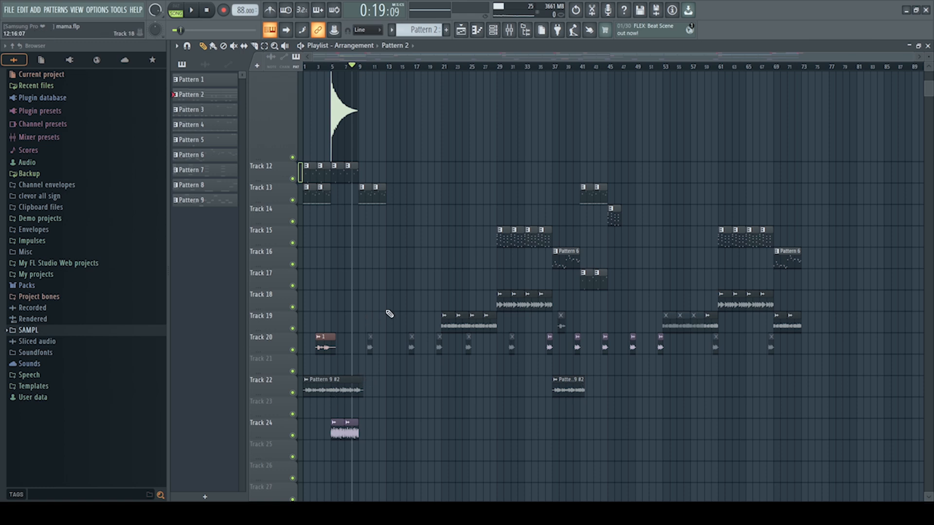
right_click(293, 349)
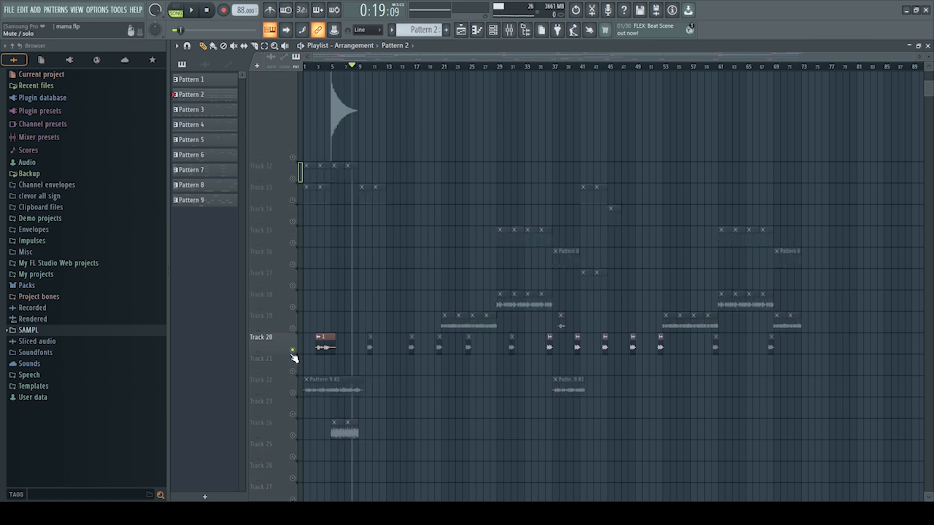
left_click(323, 68)
key("space")
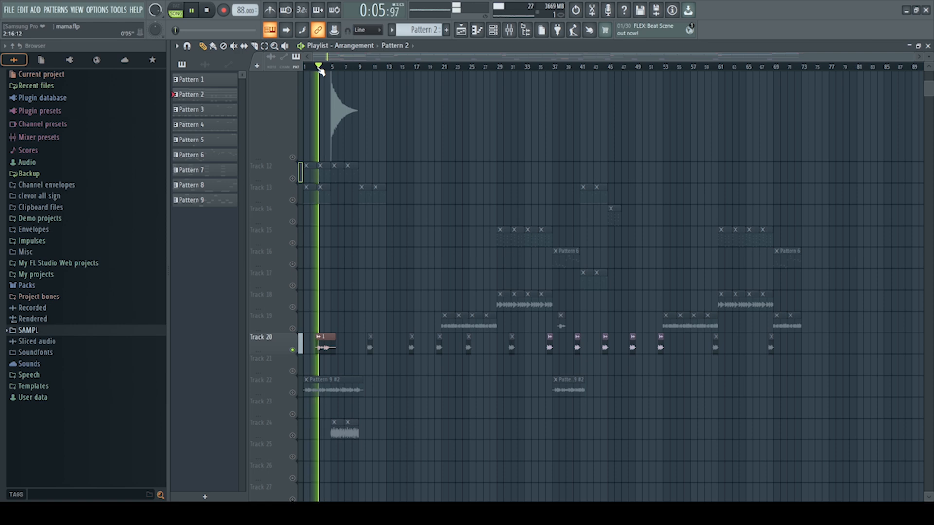
left_click(509, 30)
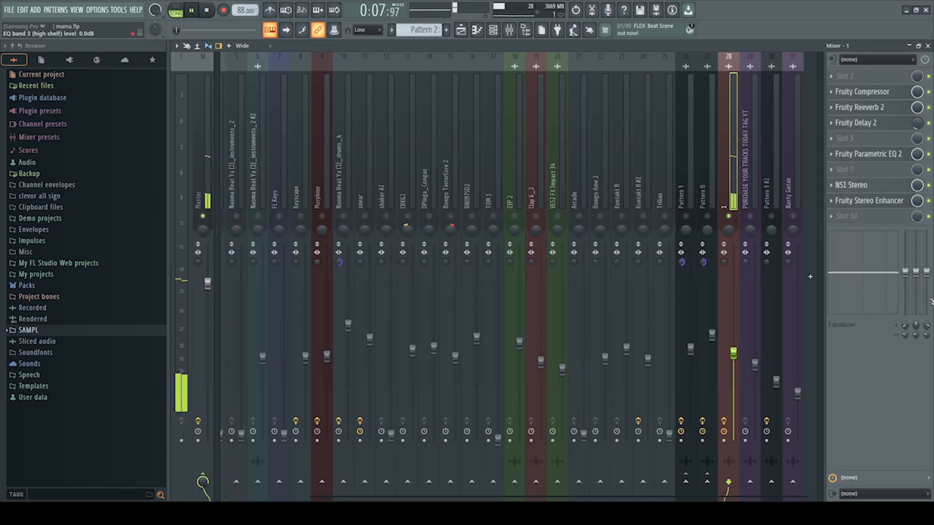
key("space")
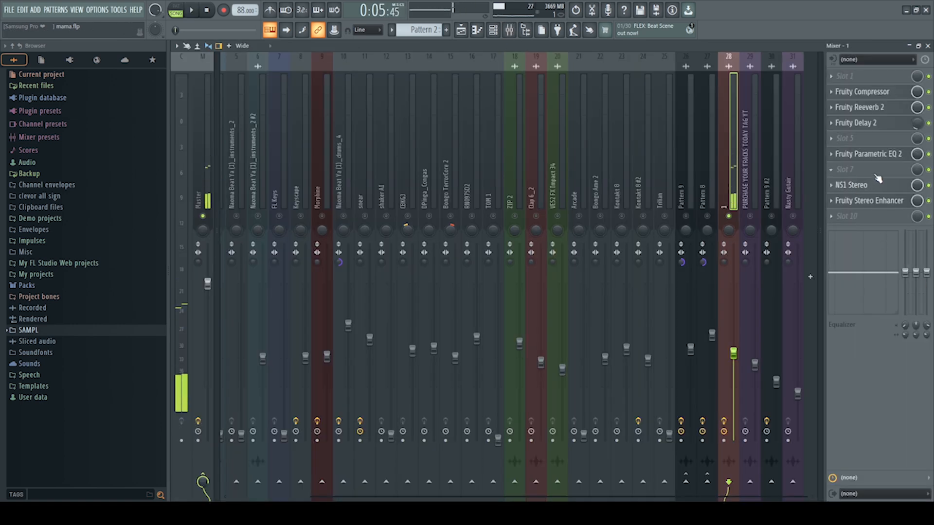
View the NS1 Stereo noise suppressor on mixer channel 1 and return to the mixer's earlier channels.
left_click(879, 186)
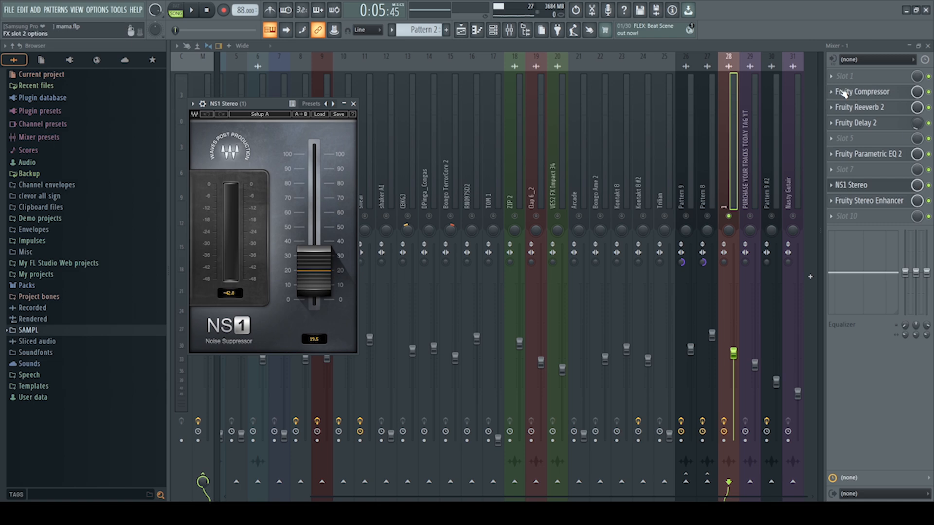
left_click(738, 48)
left_click_drag(753, 173, 403, 176)
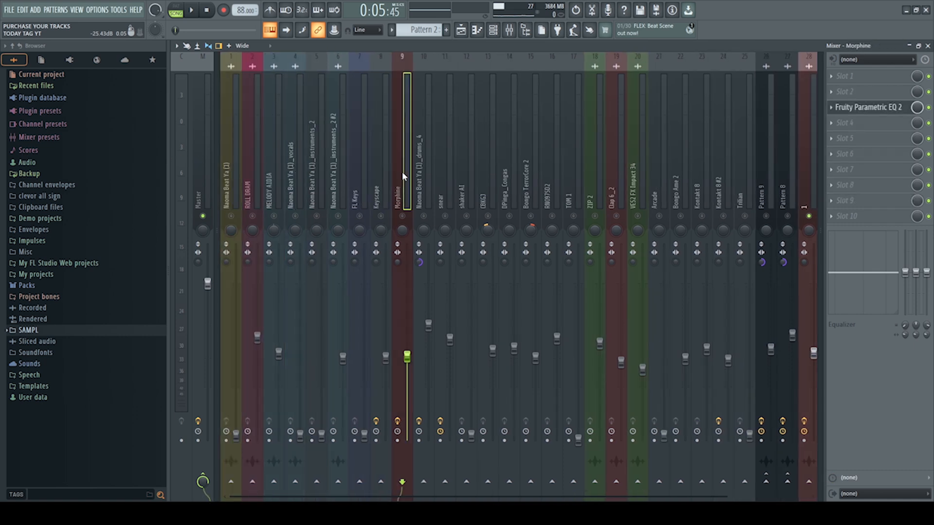
Reactivate all mixer channels and all playlist tracks, and play the arrangement with everything audible.
right_click(465, 216)
right_click(465, 216)
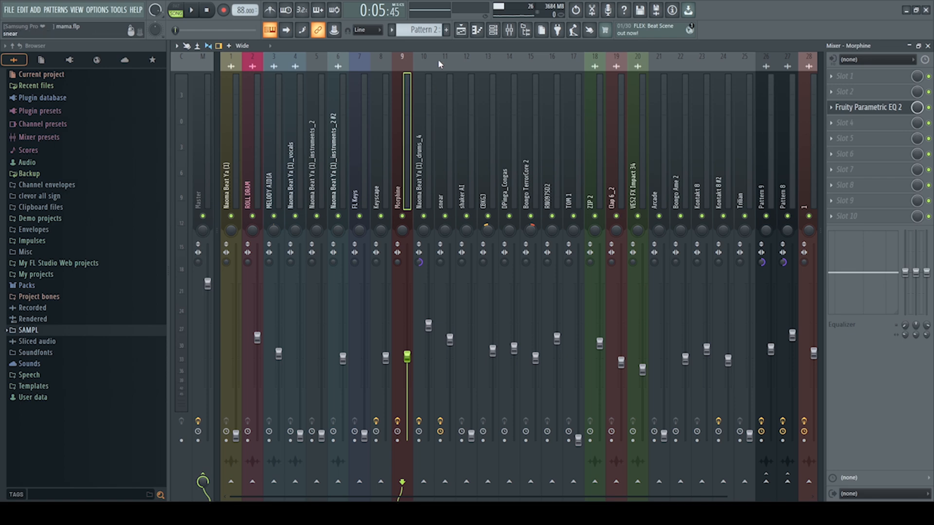
left_click(467, 28)
key("space")
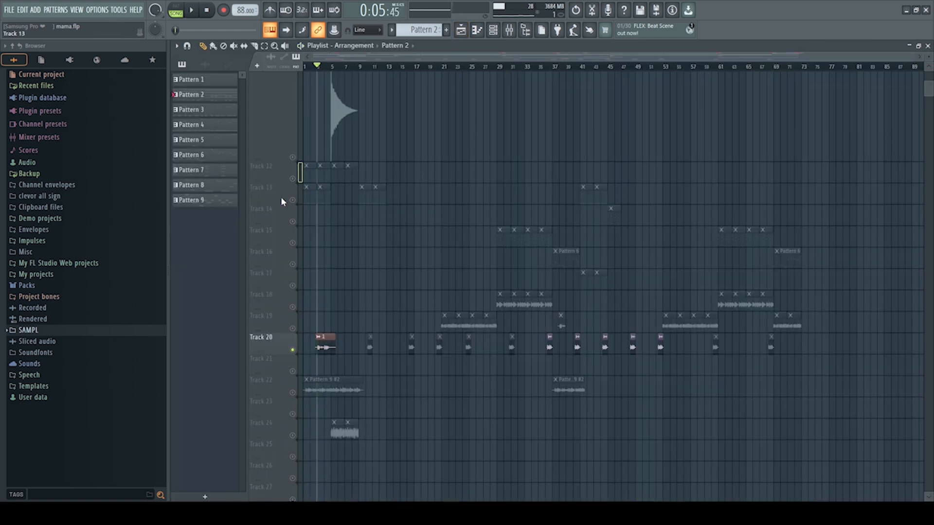
right_click(293, 179)
right_click(293, 179)
key("space")
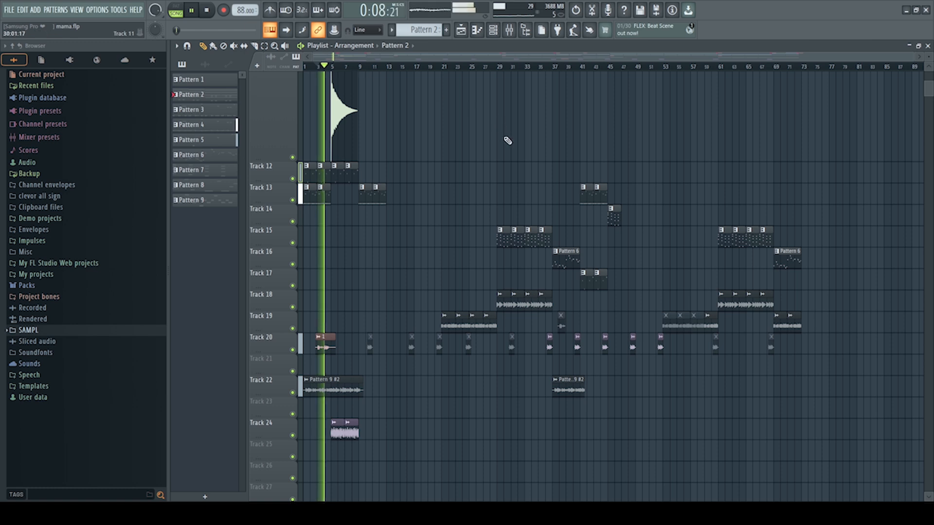
Listen to the arrangement from bar 13 and from bar 29 while viewing the playlist tracks.
scroll(526, 163, "up", 5)
scroll(527, 166, "up", 1)
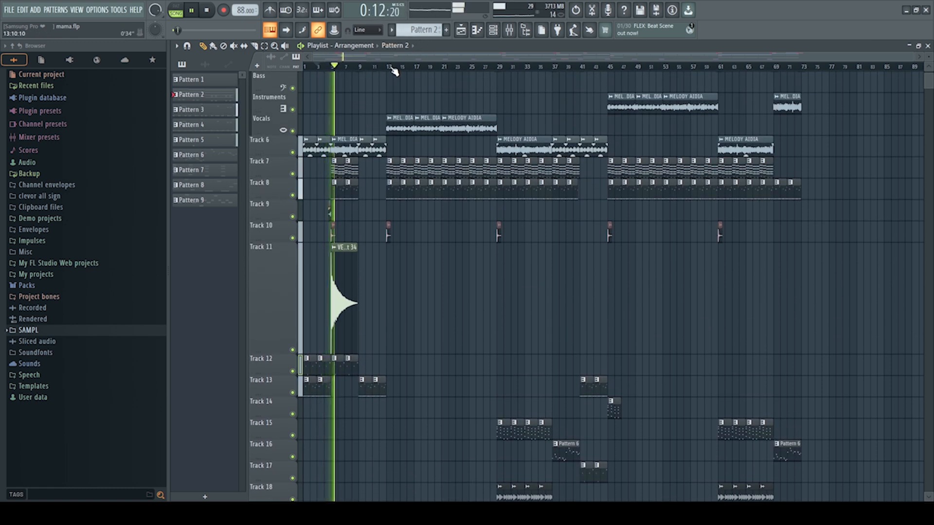
left_click(387, 67)
scroll(496, 112, "down", 3)
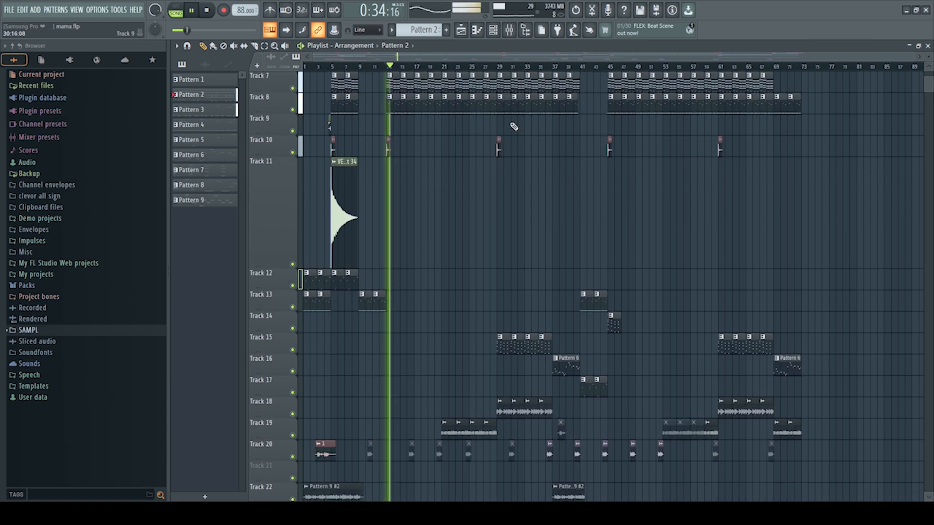
left_click(492, 68)
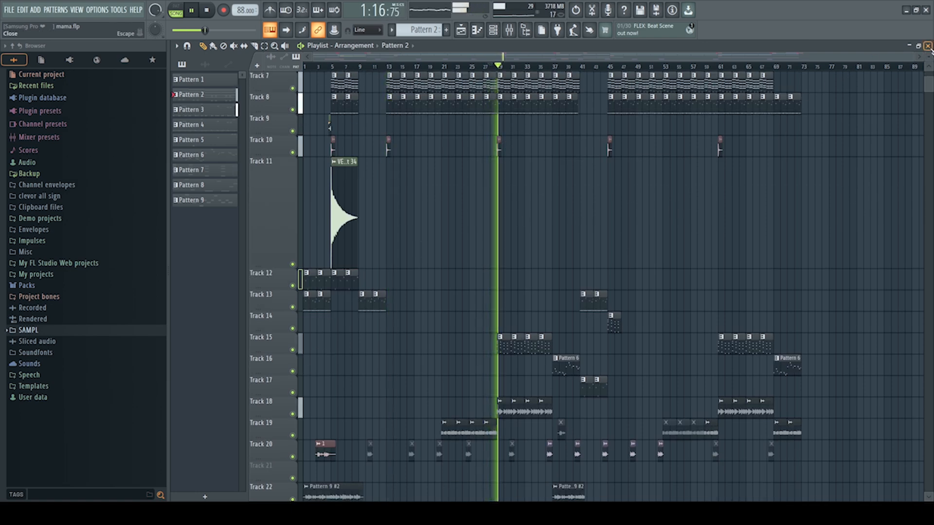
Check the overall level in the mixer during playback, stop playback, and select the Master channel.
key("F9")
left_click(189, 150)
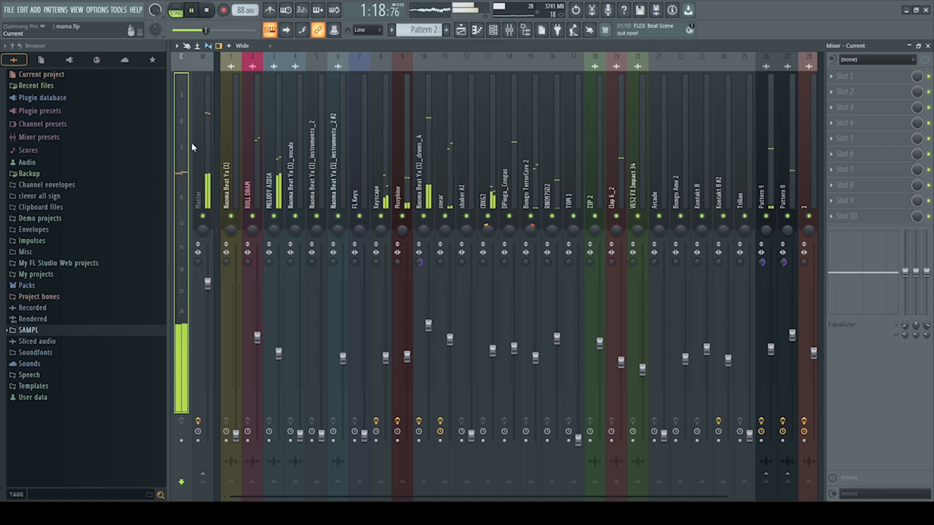
left_click(215, 148)
key("space")
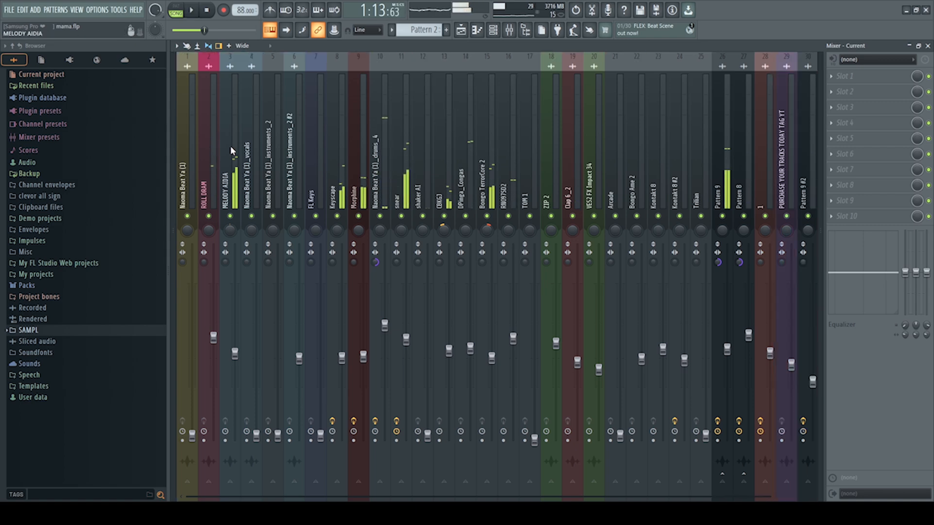
left_click(171, 143)
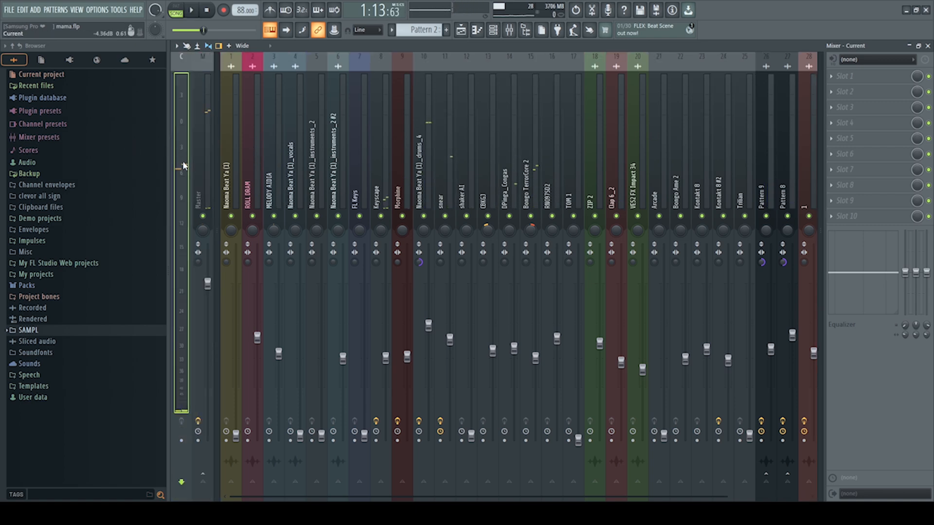
left_click(209, 164)
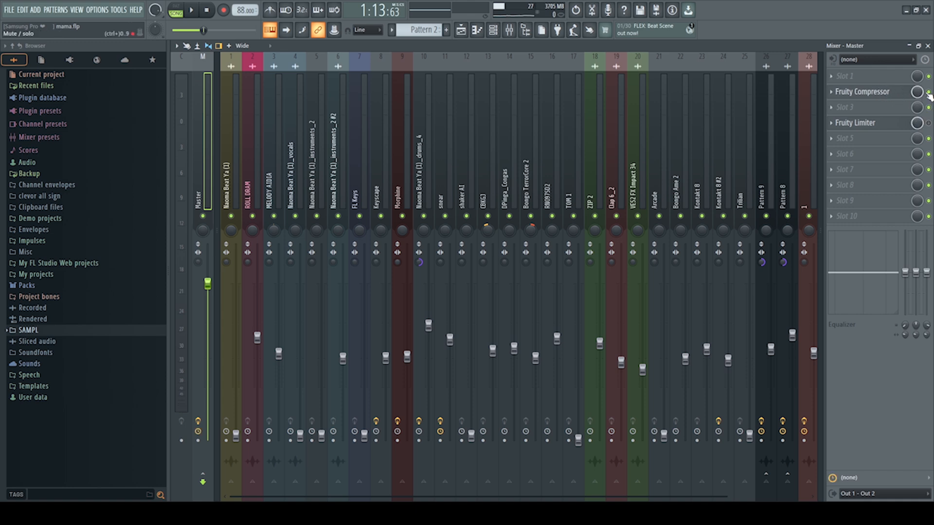
Set the type of the Master's Fruity Compressor to Vintage, audition the mix with it, and close its window.
left_click(910, 97)
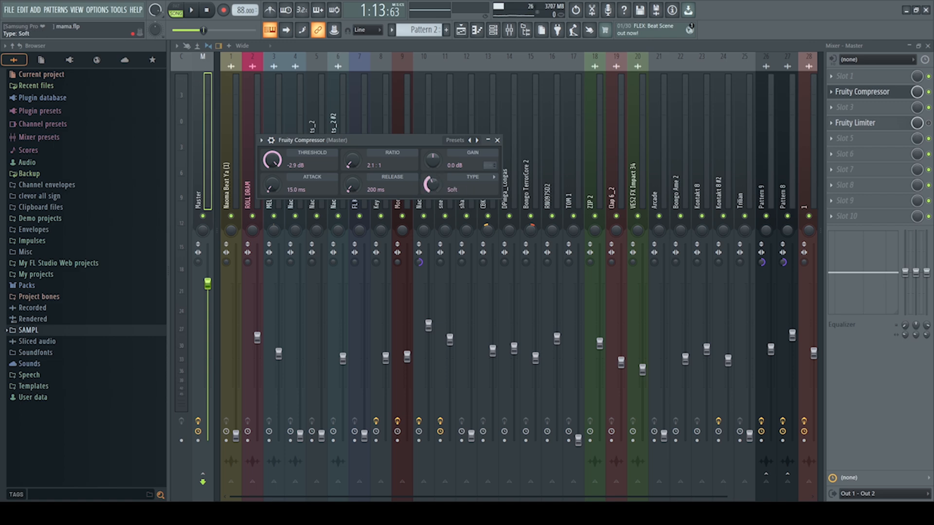
left_click_drag(393, 153, 453, 158)
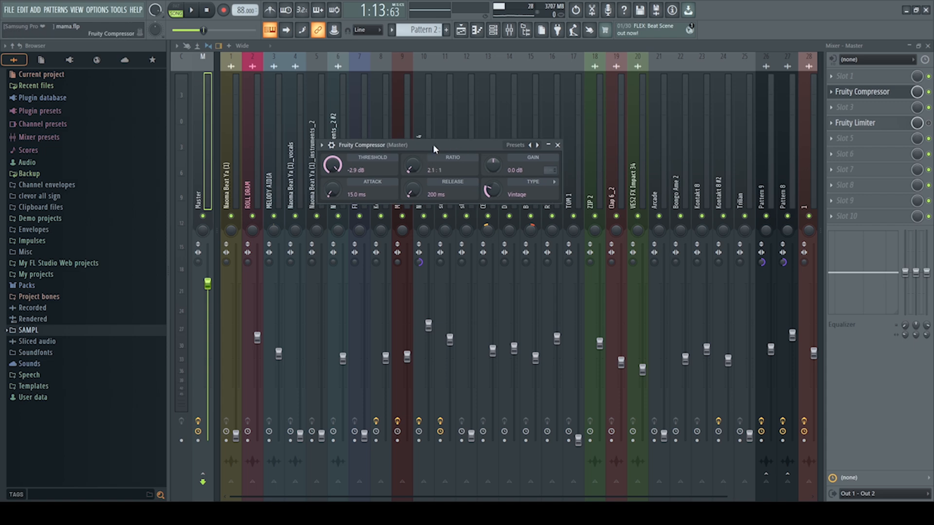
key("space")
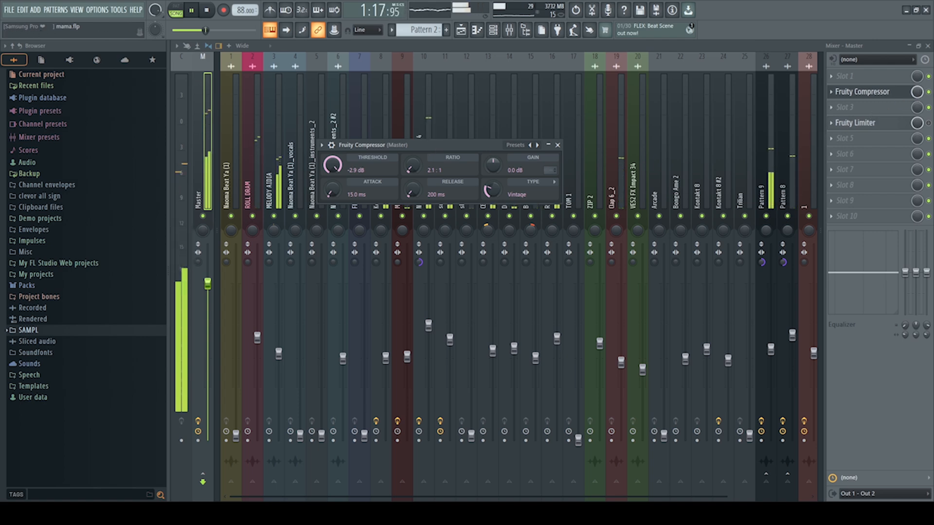
key("space")
key("Escape")
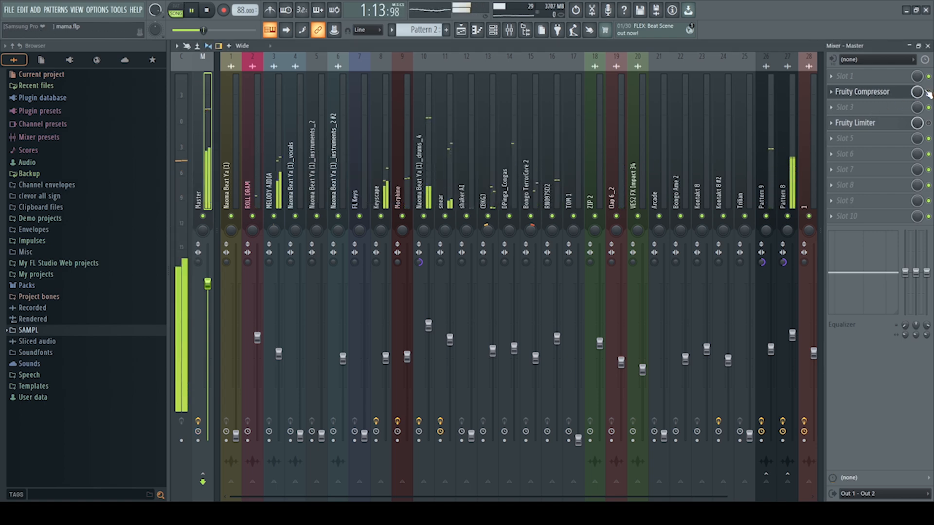
Compare short playbacks of the mix with the Master's Fruity Compressor bypassed and enabled.
key("space")
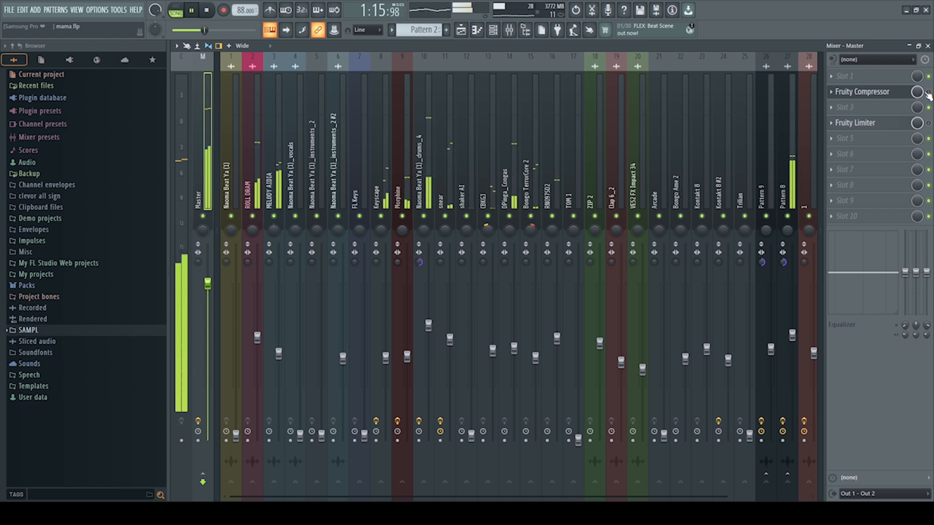
key("space")
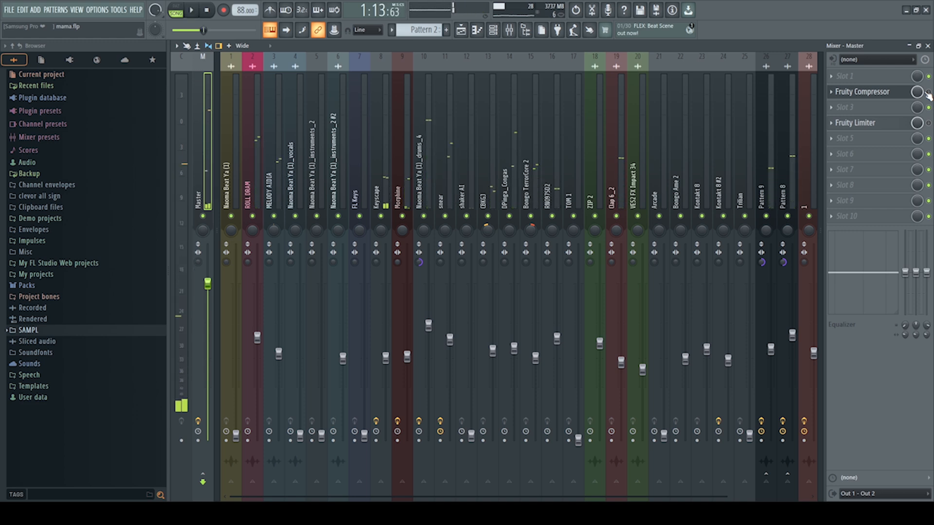
key("space")
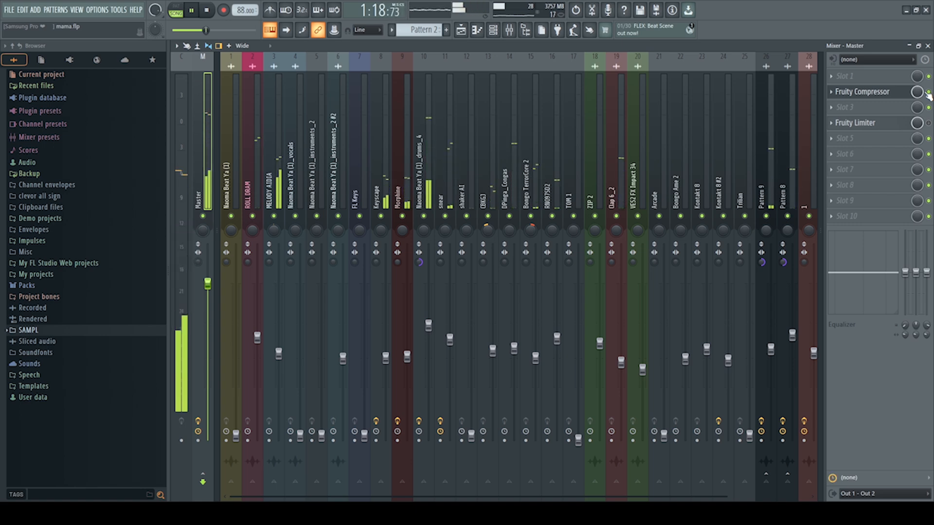
key("space")
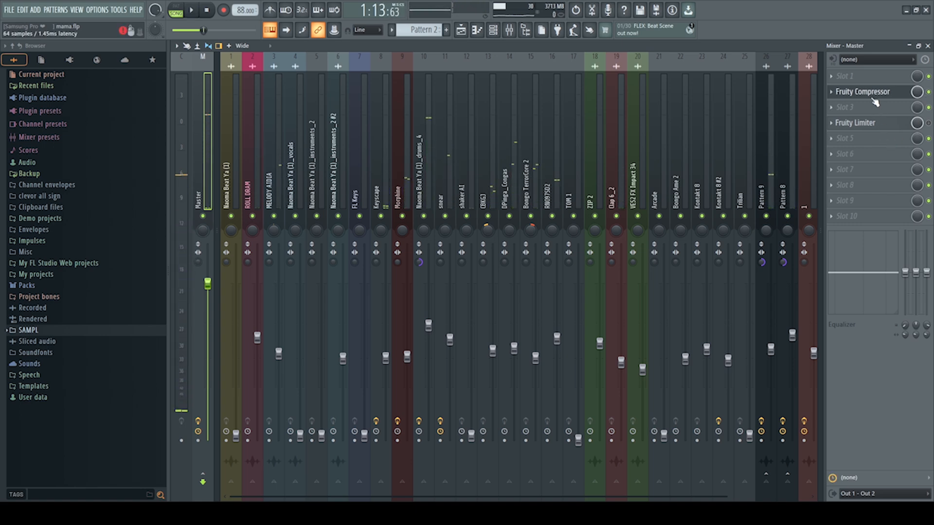
View the Master's Fruity Limiter settings and play a short passage with the limiter still bypassed.
left_click(871, 123)
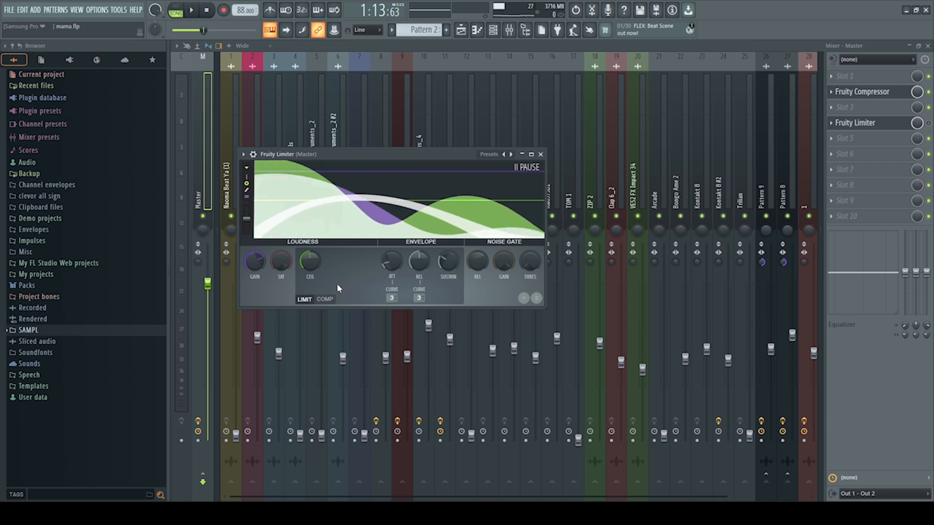
left_click_drag(443, 155, 527, 187)
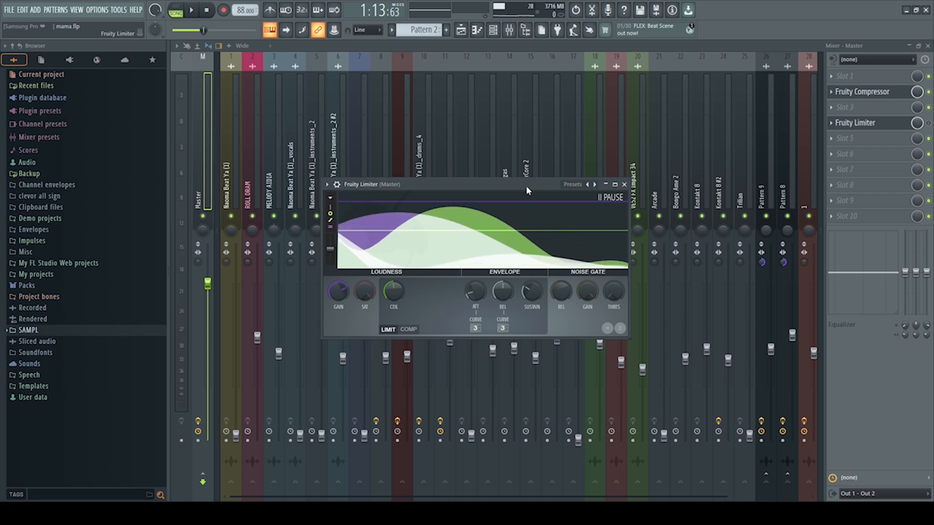
left_click_drag(526, 186, 515, 209)
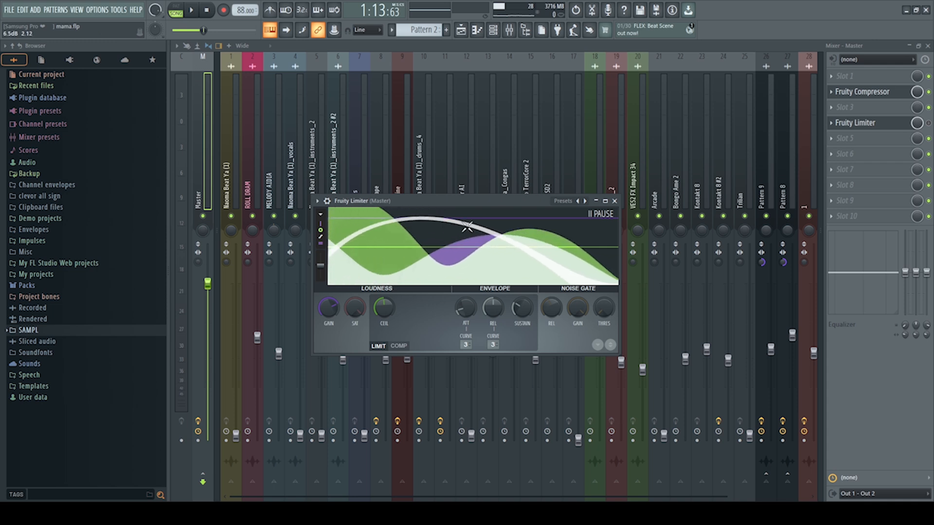
key("space")
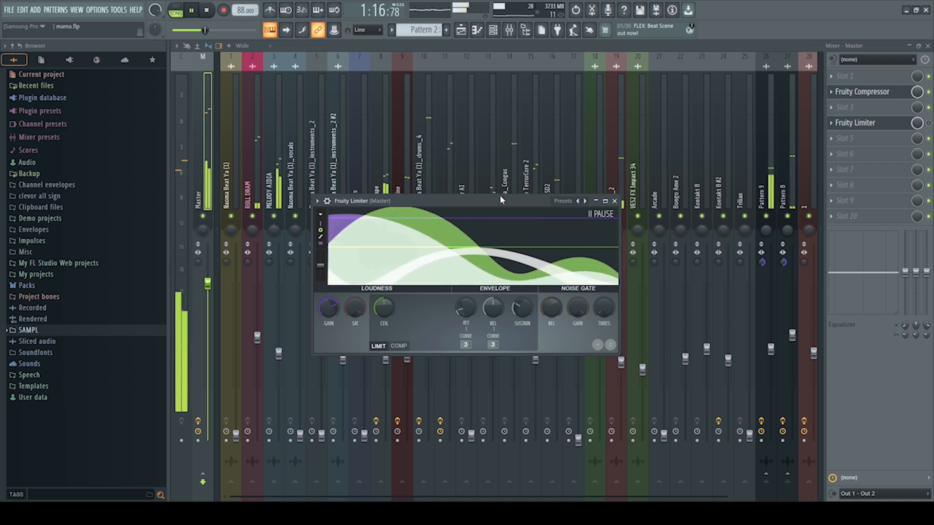
key("space")
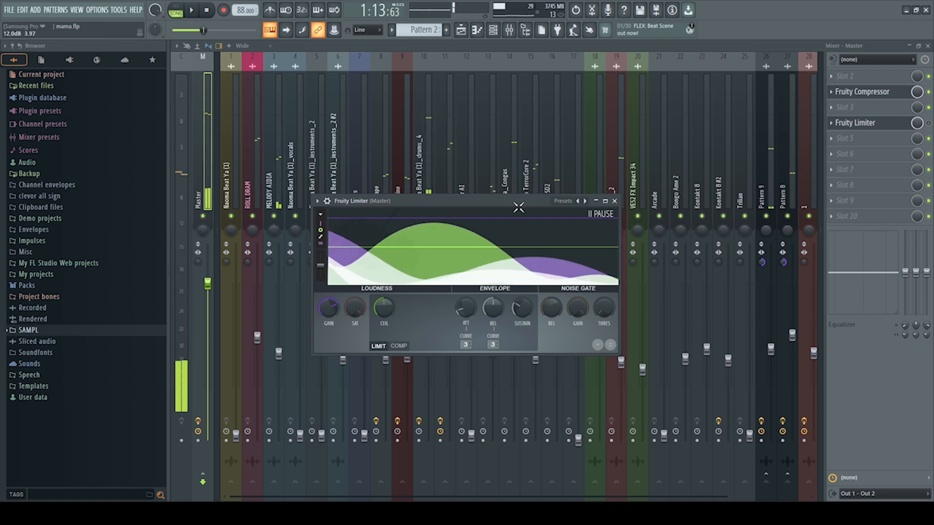
Enable the Master's Fruity Limiter, play the mix while watching the limiter graph and the Master level, and stop playback.
left_click(929, 125)
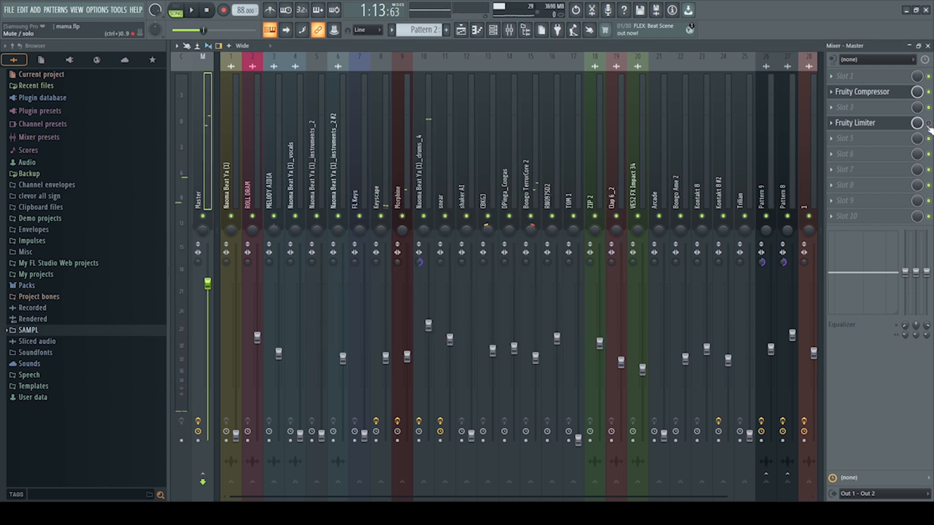
left_click(928, 46)
key("space")
left_click_drag(501, 198, 453, 152)
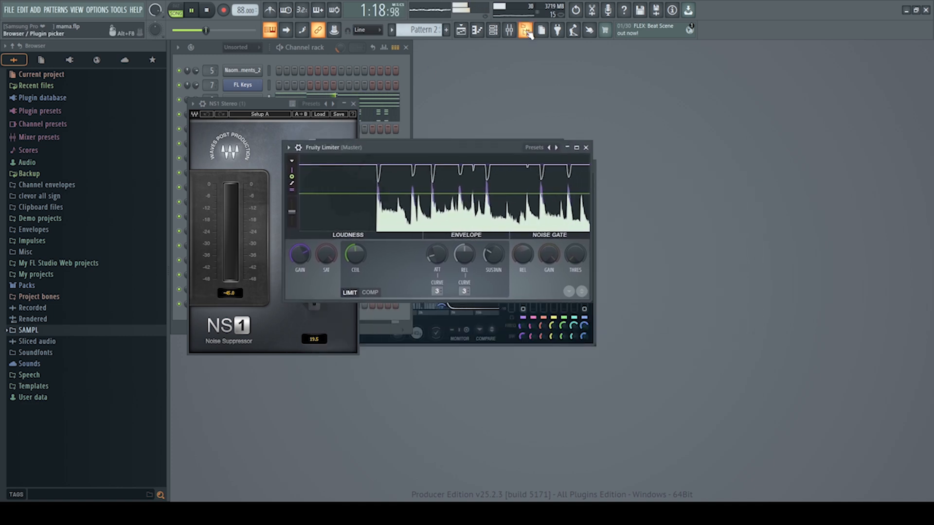
left_click(509, 30)
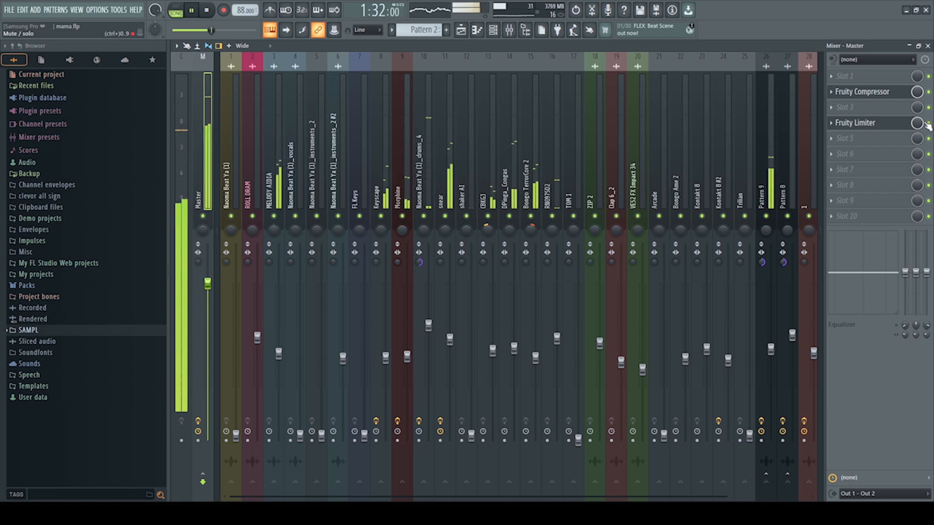
key("space")
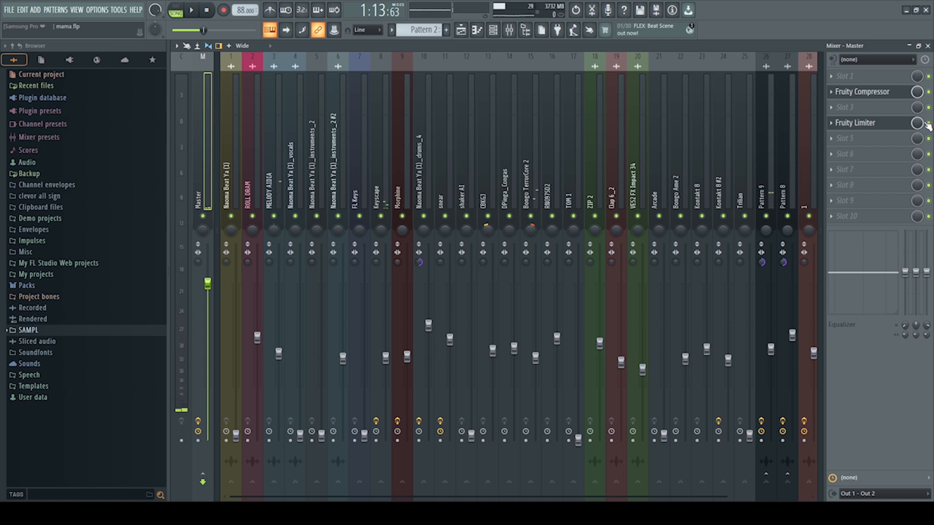
Return the playlist position to the song start, look over the tracks, and play the finished arrangement before stopping it.
left_click(461, 31)
left_click_drag(351, 66, 290, 72)
scroll(728, 250, "down", 6)
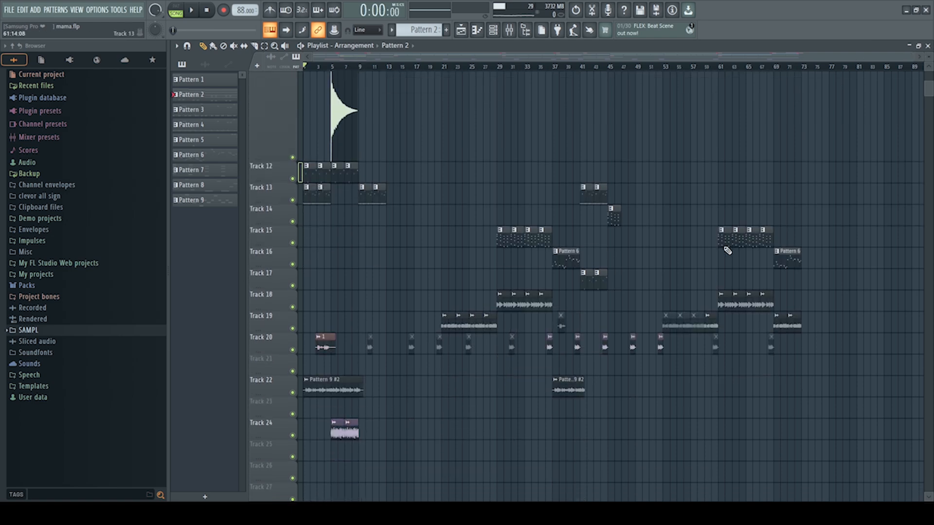
scroll(728, 250, "up", 6)
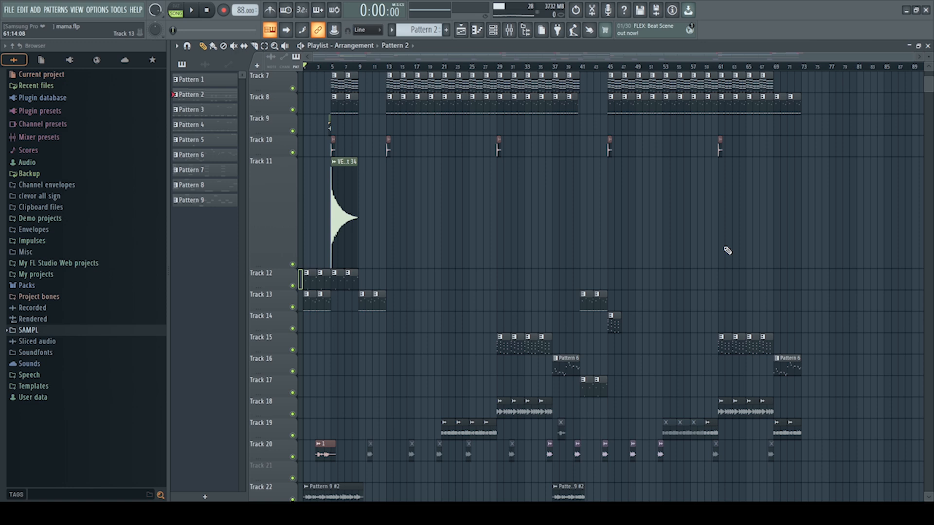
key("space")
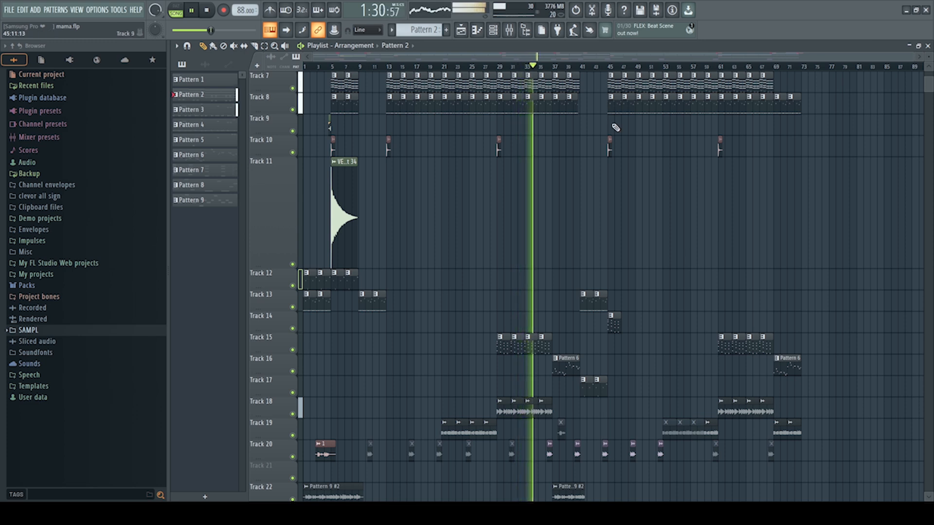
key("space")
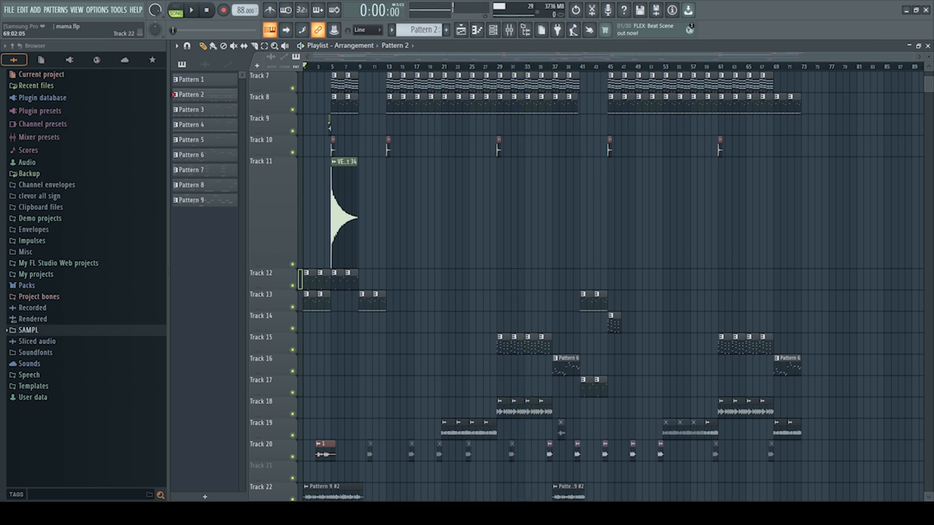